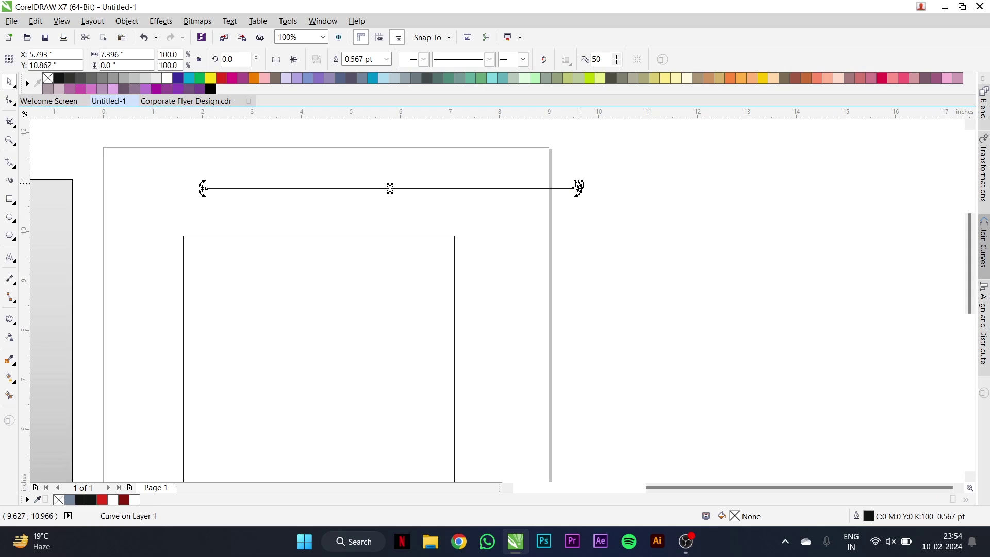
Rotate the straight line to 45° across the flyer rectangle's upper-left corner and place a parallel copy across its lower-right corner
drag(579, 187, 543, 150)
scroll(467, 224, down, 1)
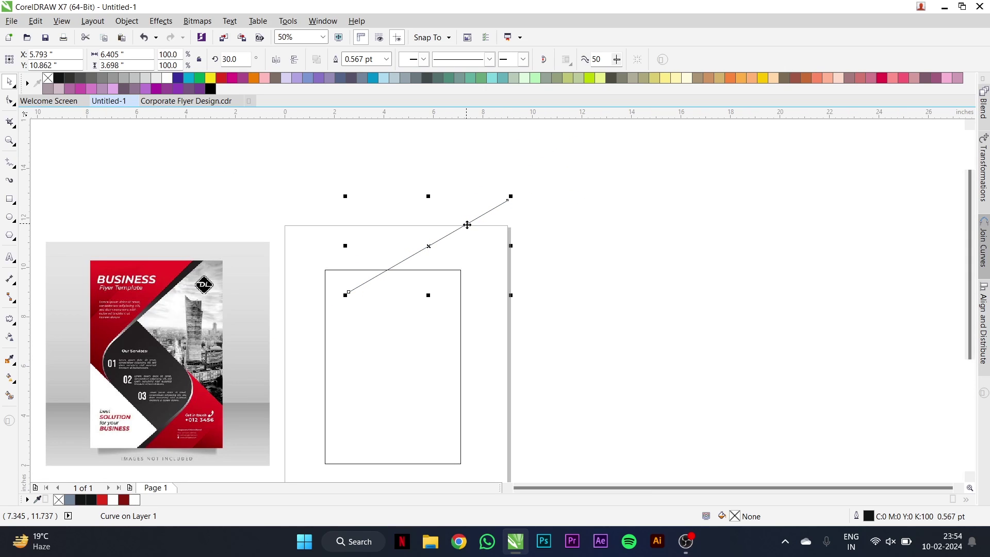
drag(467, 224, 411, 282)
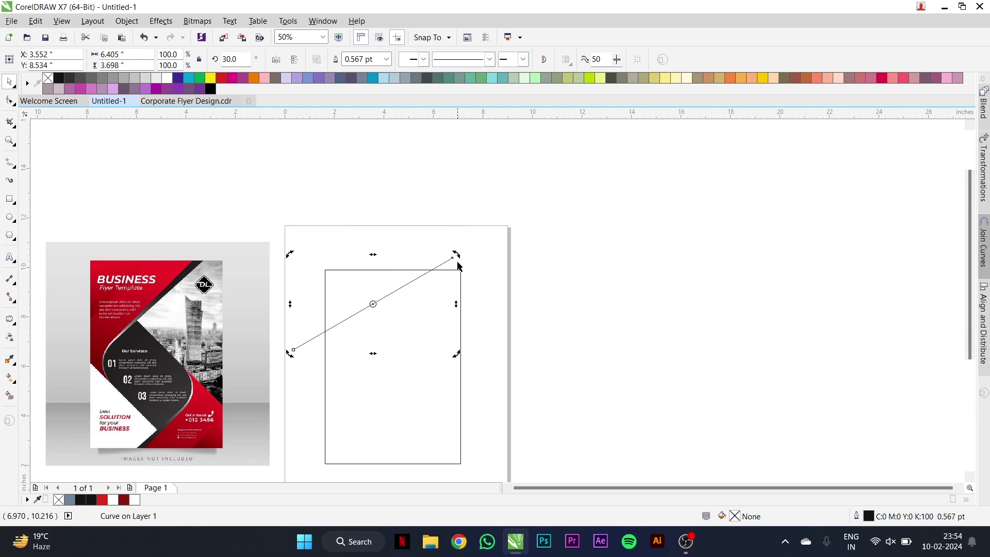
drag(457, 255, 470, 374)
click(416, 262)
scroll(421, 277, up, 2)
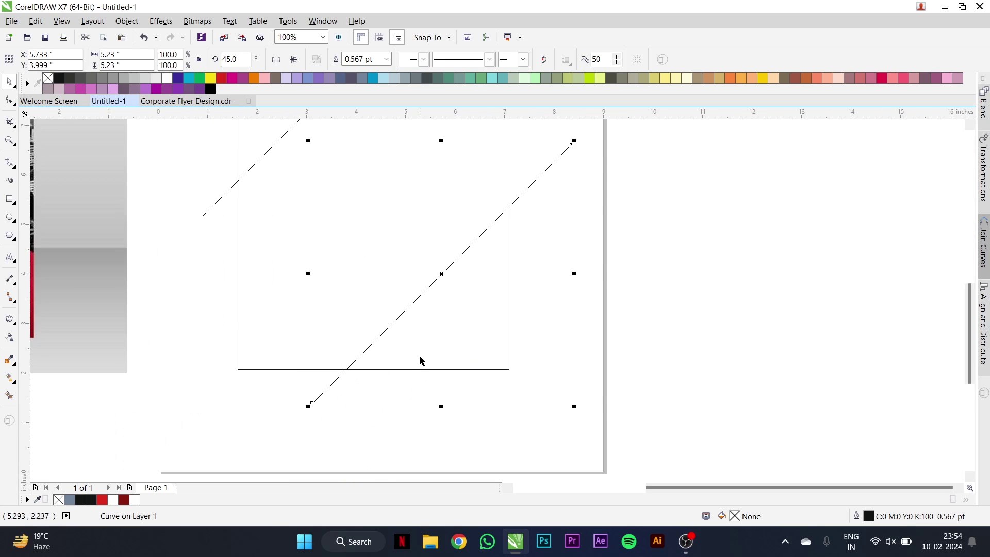
Draw an upright rectangle beside the page and rotate it 45°
scroll(420, 355, down, 2)
click(9, 200)
drag(395, 193, 468, 318)
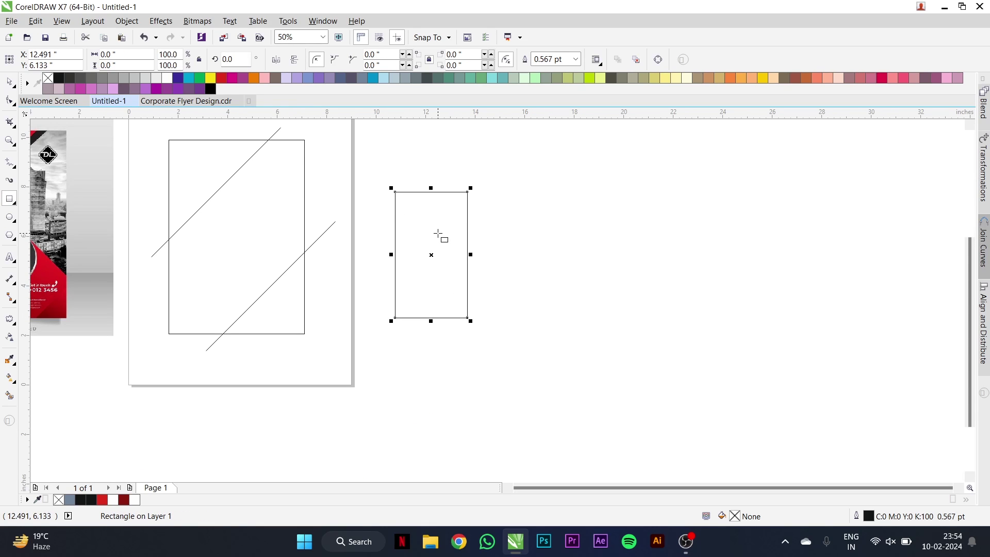
key(space)
click(462, 197)
drag(471, 188, 411, 184)
Place the tilted rectangle over the flyer, enlarge it to about 113.3%, and align its lower-left edge with the upper diagonal's crossing on the flyer edge
drag(433, 227, 246, 247)
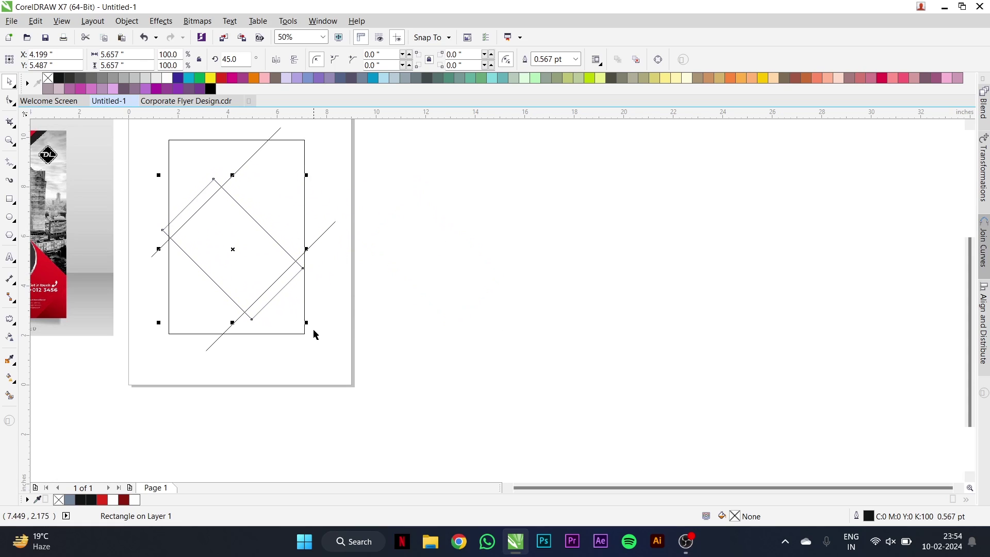
drag(309, 323, 338, 345)
scroll(283, 283, down, 2)
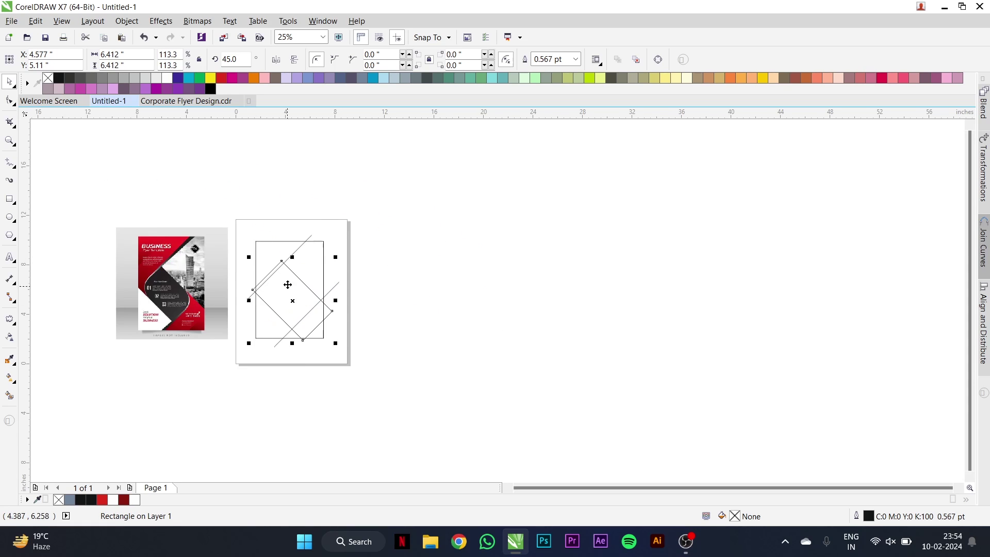
scroll(291, 297, up, 3)
mouse_move(290, 297)
mouse_down()
mouse_move(271, 295)
mouse_move(283, 283)
mouse_up()
scroll(208, 298, up, 3)
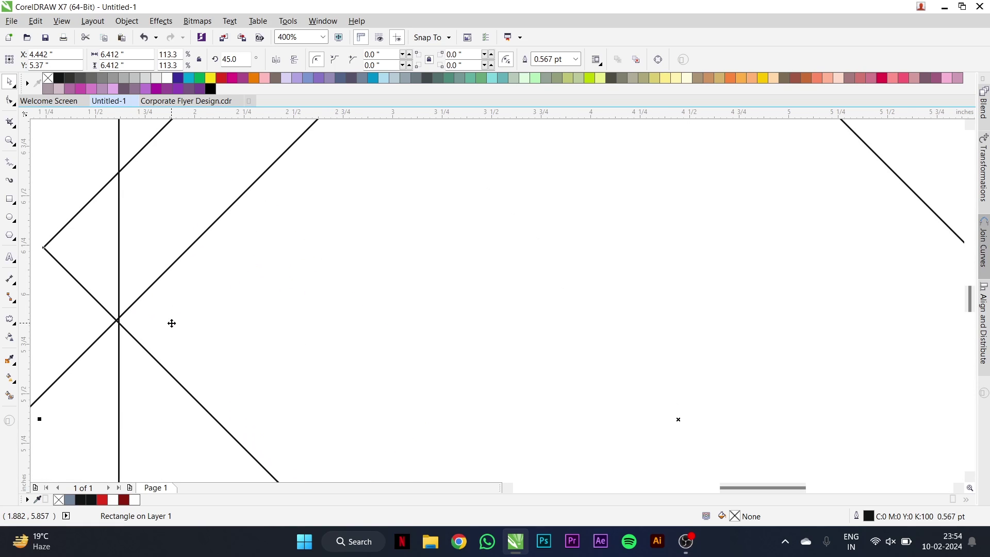
drag(174, 323, 175, 321)
scroll(221, 289, down, 3)
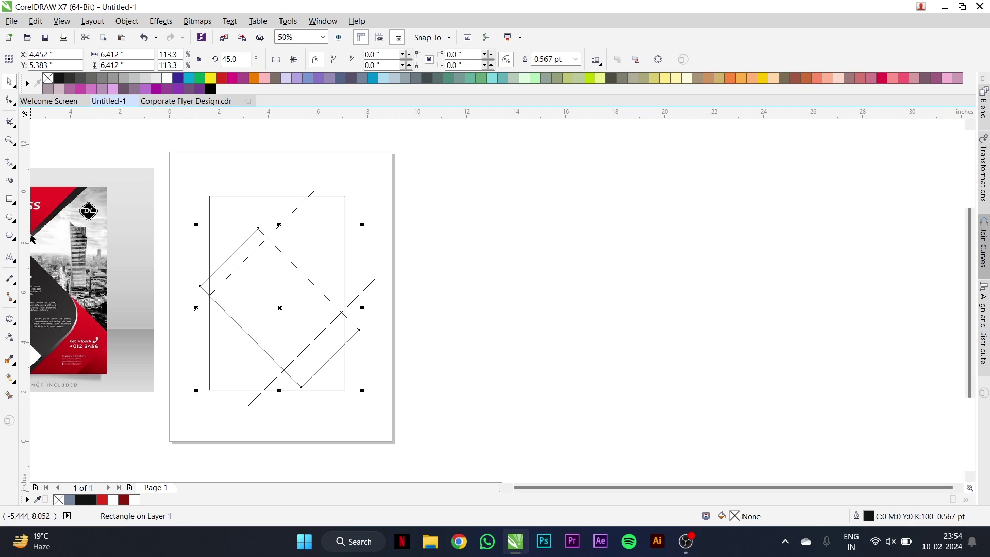
Draw a second rectangle about 3.33 by 5.35 inches beside the page and round its corners to about 0.77 inches
click(10, 200)
drag(415, 240, 498, 373)
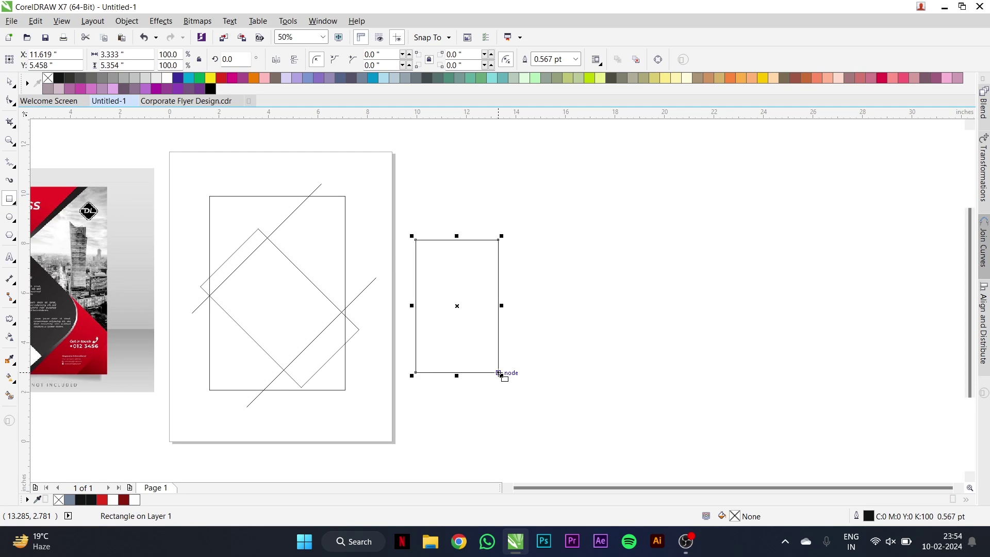
click(9, 101)
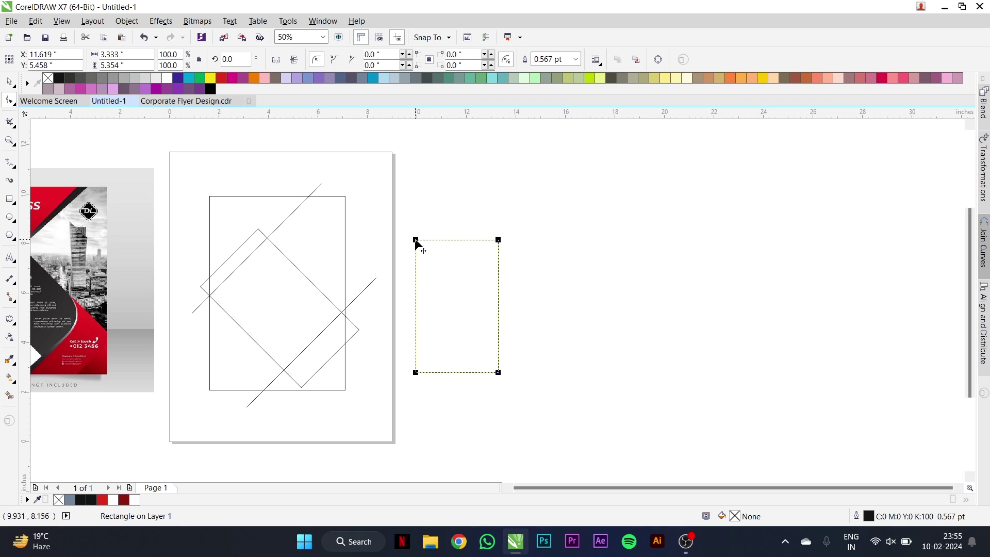
drag(416, 240, 429, 258)
key(space)
click(485, 258)
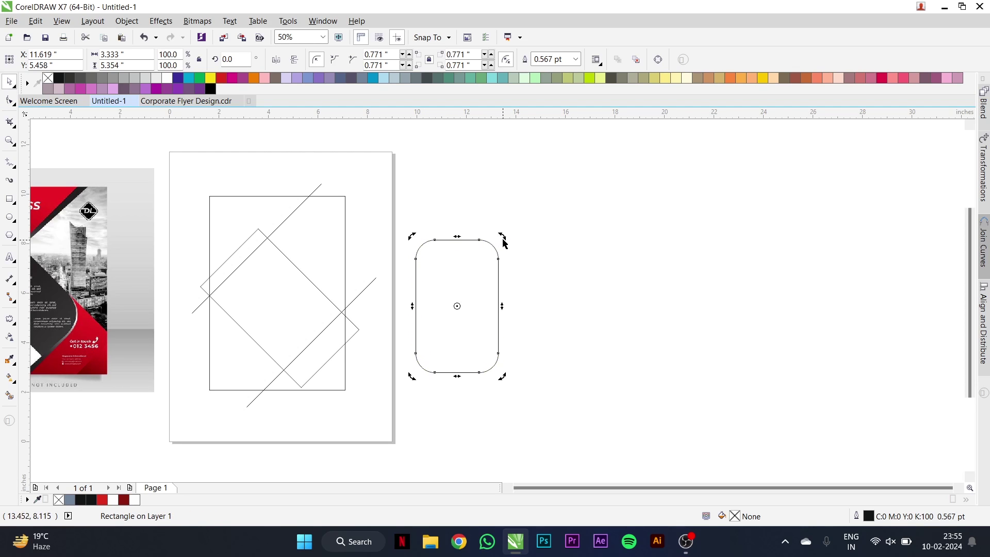
Move the rounded rectangle onto the flyer outline and rotate it to 315°
drag(504, 243, 434, 235)
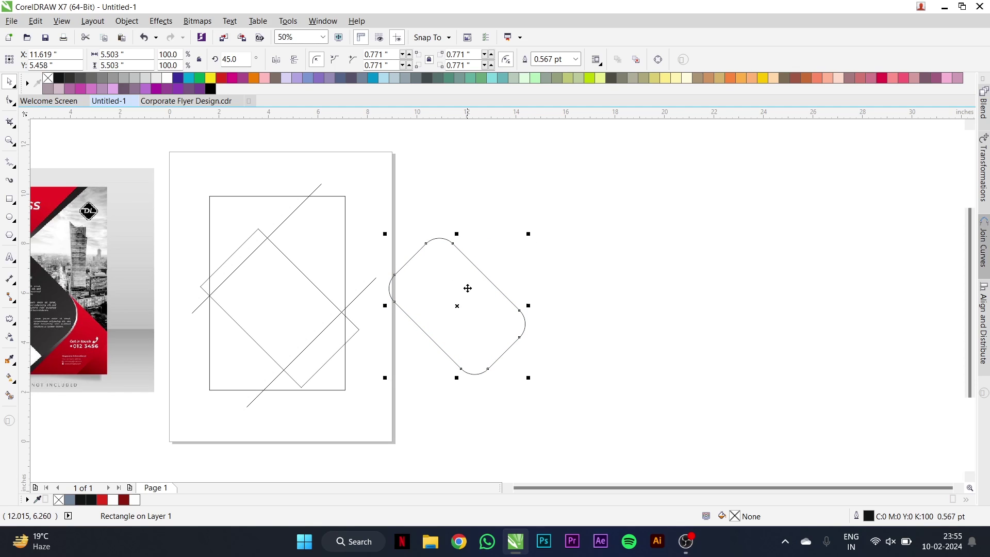
drag(466, 287, 338, 275)
drag(399, 223, 442, 389)
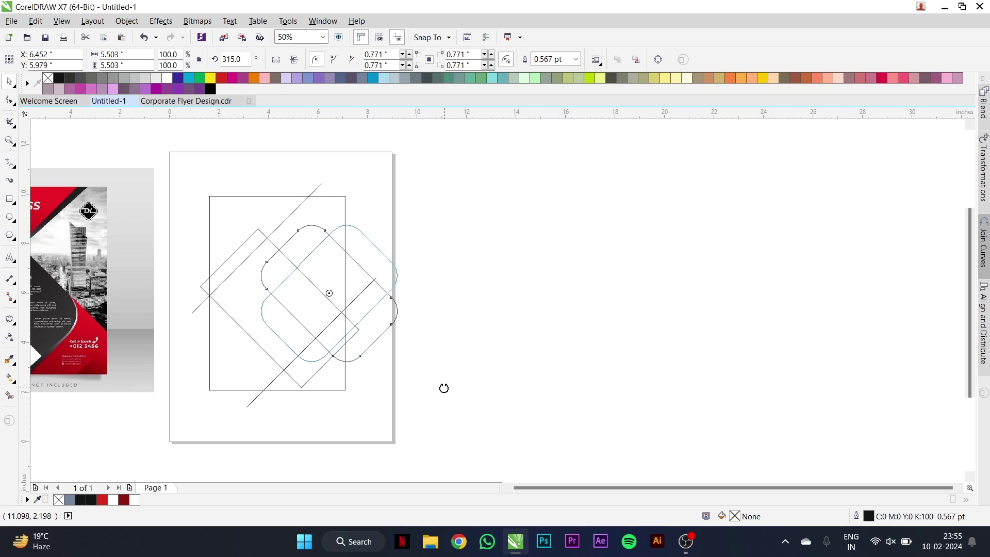
click(321, 266)
Align the rounded rectangle with the upper diagonal line and the tilted rectangle's lower-left edge
scroll(280, 284, up, 1)
drag(269, 317, 174, 293)
scroll(160, 303, up, 2)
drag(170, 360, 166, 363)
scroll(172, 342, down, 4)
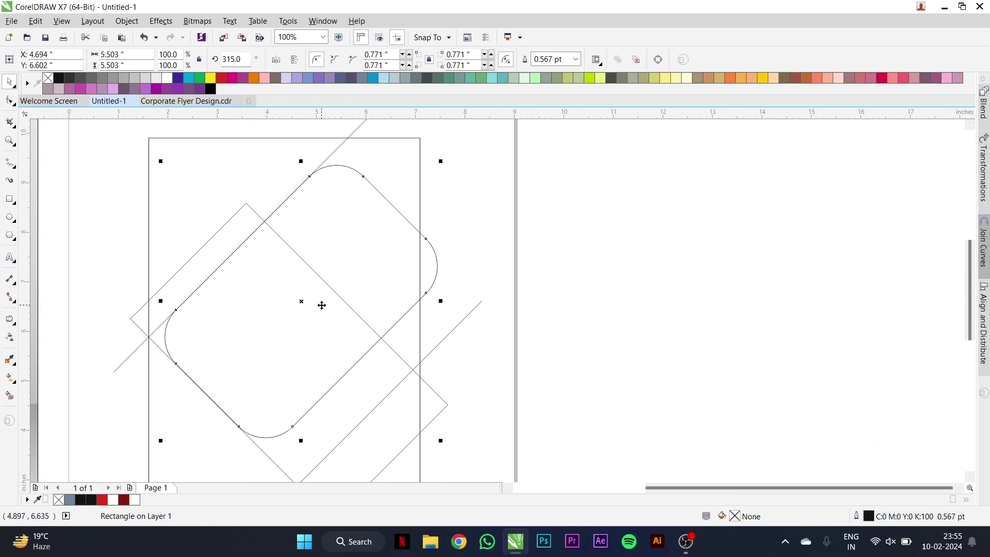
Duplicate the rounded rectangle and align the copy with the lower diagonal line and the tilted rectangle's upper-right edge
drag(310, 314, 331, 351)
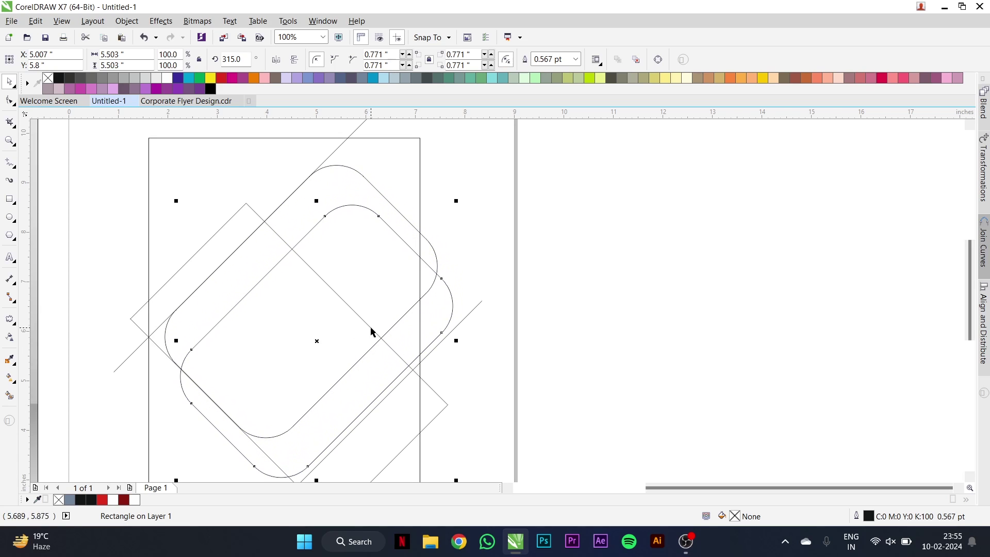
scroll(371, 331, down, 2)
scroll(402, 323, up, 2)
drag(416, 300, 358, 364)
scroll(389, 334, up, 4)
drag(388, 335, 391, 336)
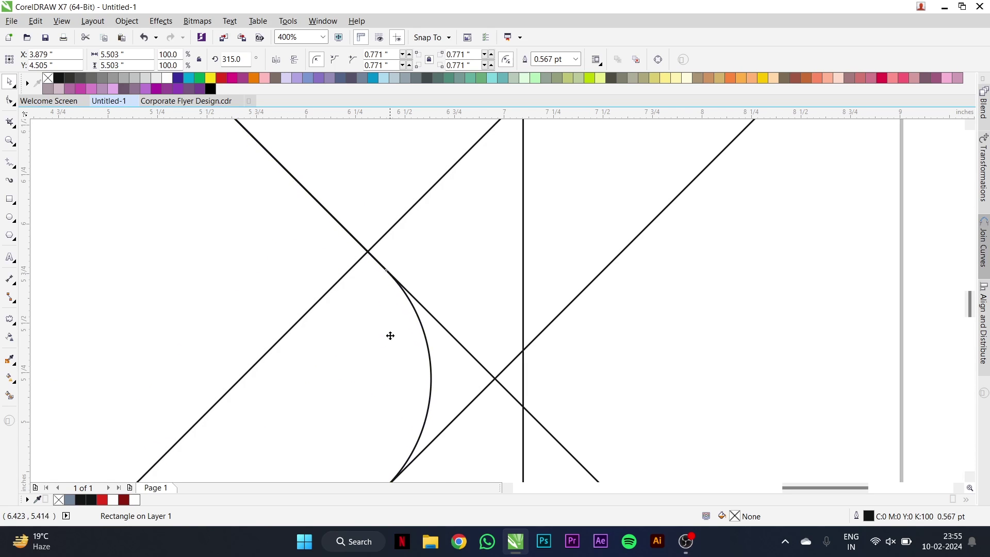
scroll(390, 336, down, 3)
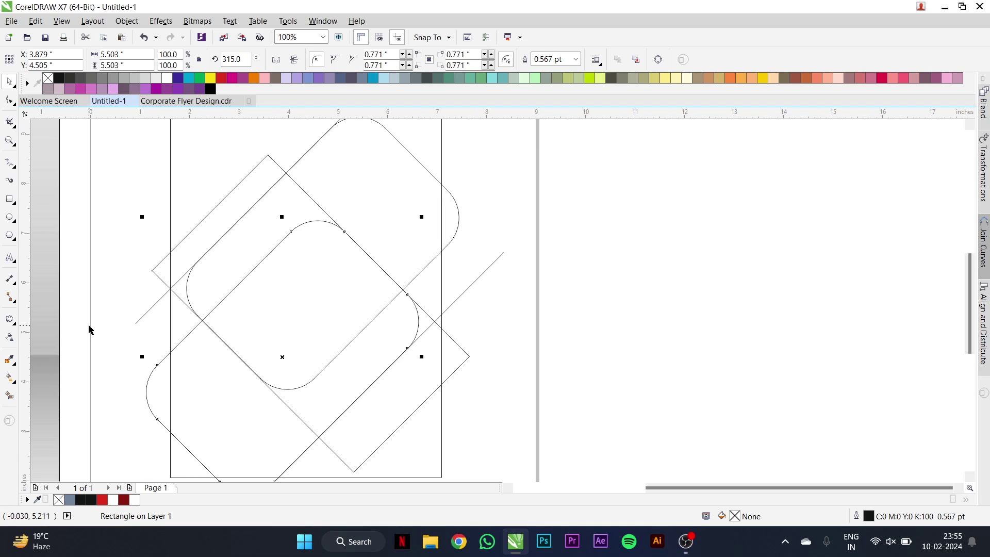
Smart Fill the flyer's upper-left corner regions, including the sliver beside the rounded corner, with blue-grey C40 M20 Y0 K40
click(9, 395)
scroll(256, 218, down, 2)
scroll(256, 218, up, 2)
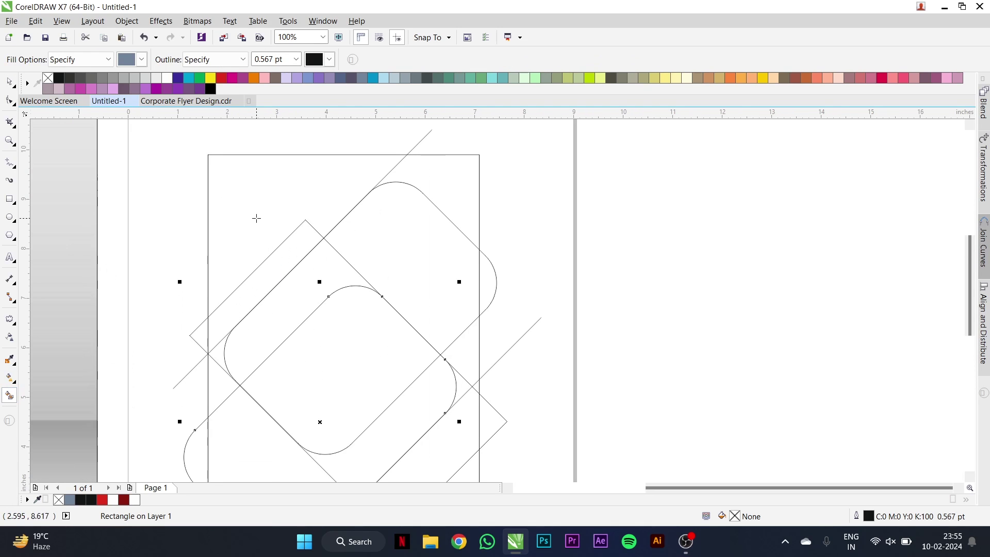
key(ctrl+z)
scroll(256, 218, down, 1)
scroll(235, 193, up, 1)
click(235, 193)
click(262, 261)
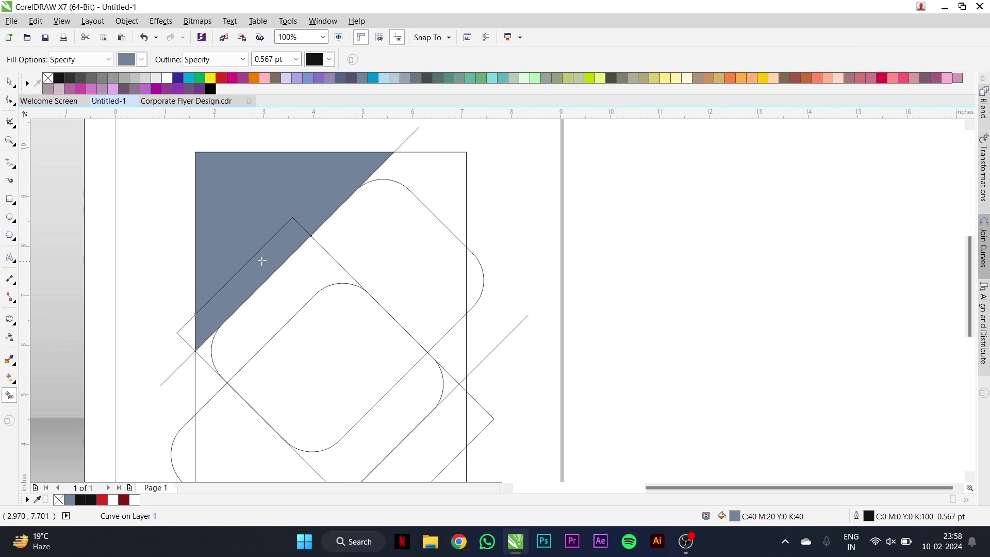
click(205, 348)
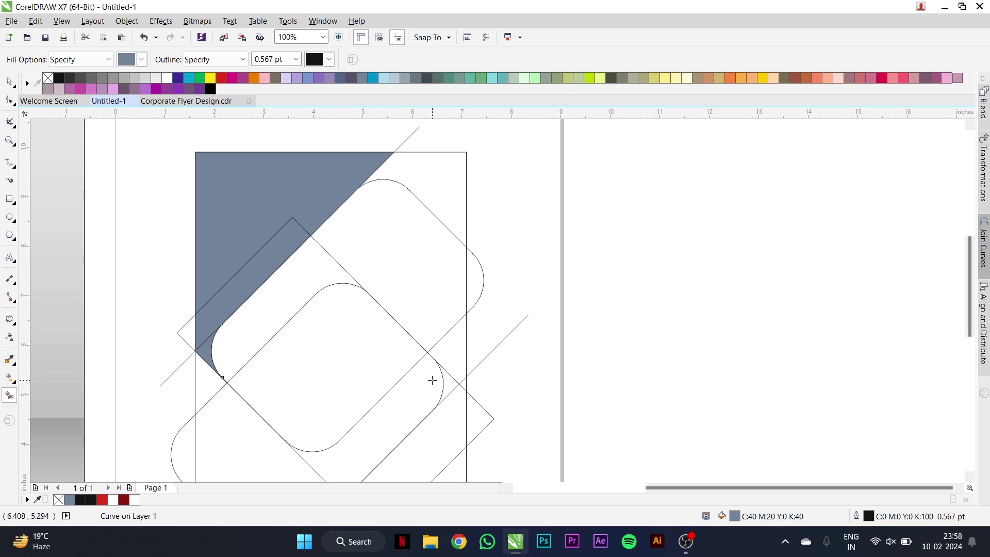
Smart Fill the flyer's lower-right corner regions, including the sliver beside the rounded corner, with the same blue-grey
click(445, 381)
click(450, 400)
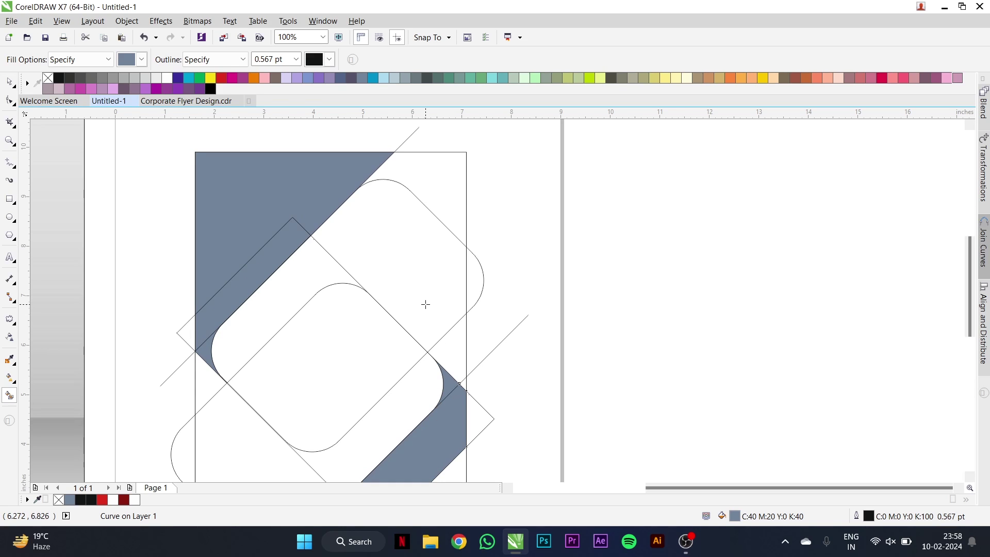
scroll(421, 405, down, 2)
click(429, 451)
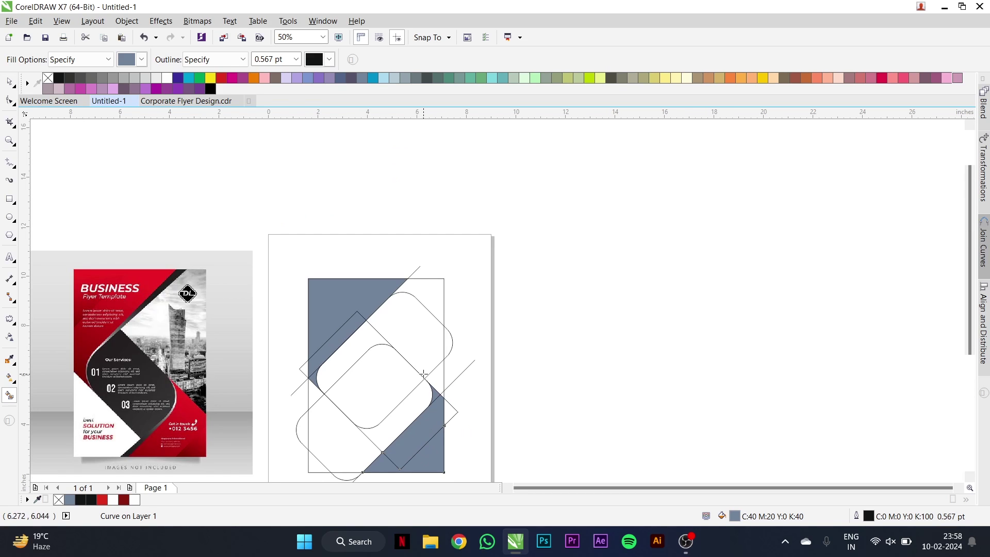
scroll(423, 374, down, 2)
scroll(416, 396, up, 4)
key(space)
scroll(413, 346, down, 2)
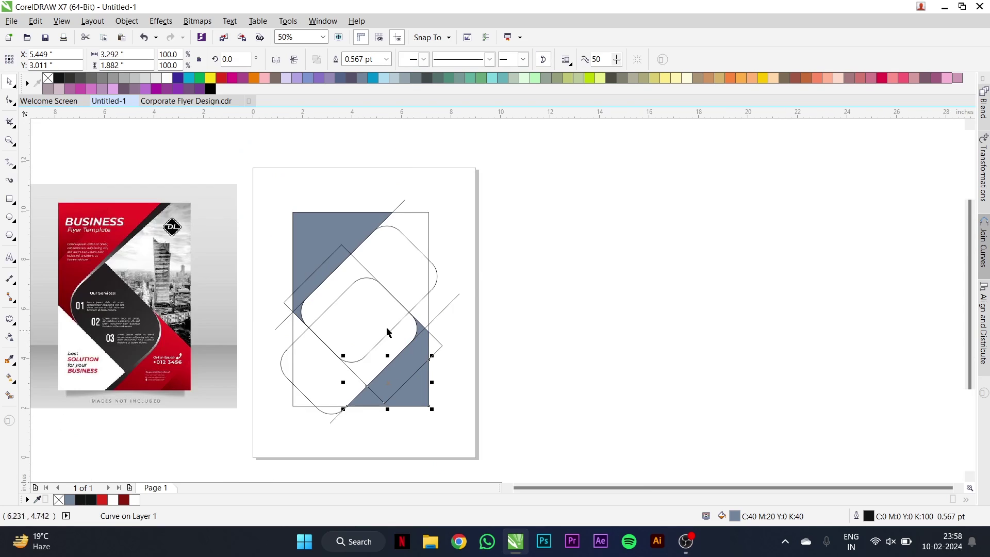
scroll(316, 305, up, 2)
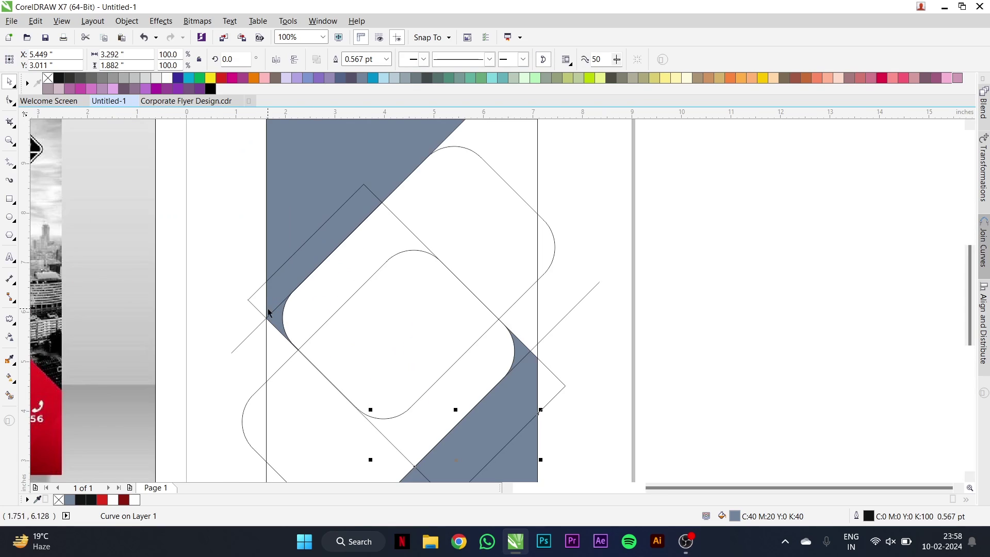
Smart Fill the three regions of the central diagonal band between the two rounded corners with the same blue-grey
click(9, 394)
click(323, 293)
click(396, 345)
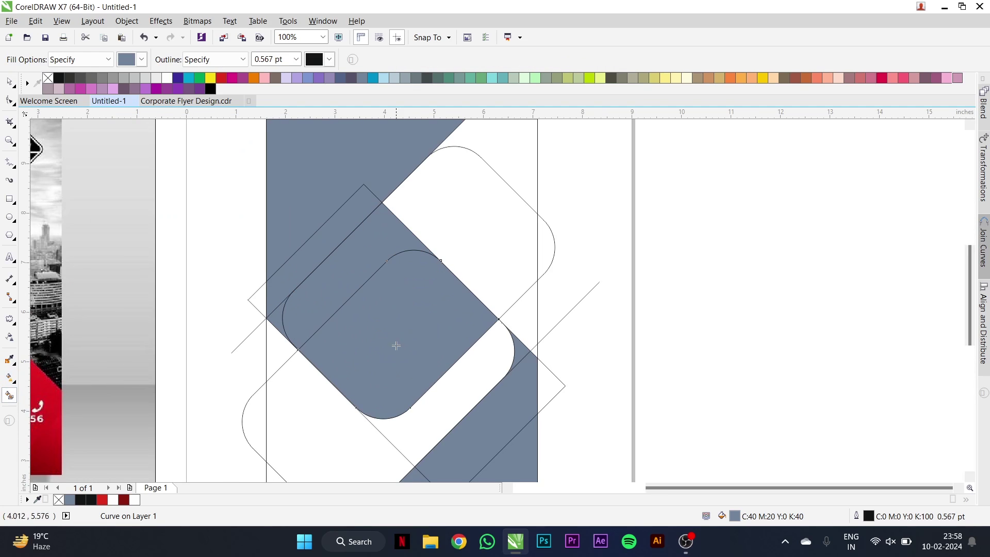
click(436, 394)
Weld the two filled upper-left corner pieces together, and do the same with the two lower-right corner pieces
key(space)
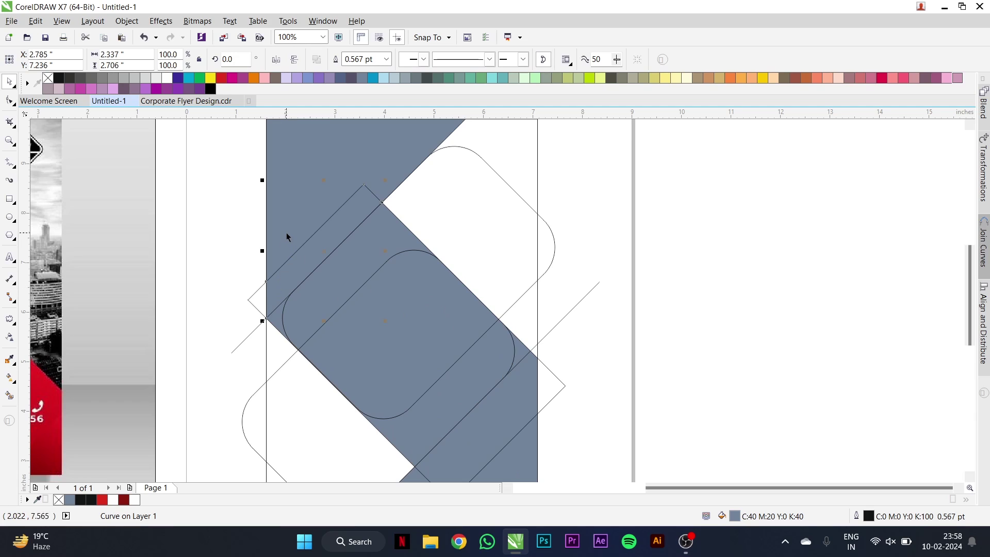
shift+click(277, 320)
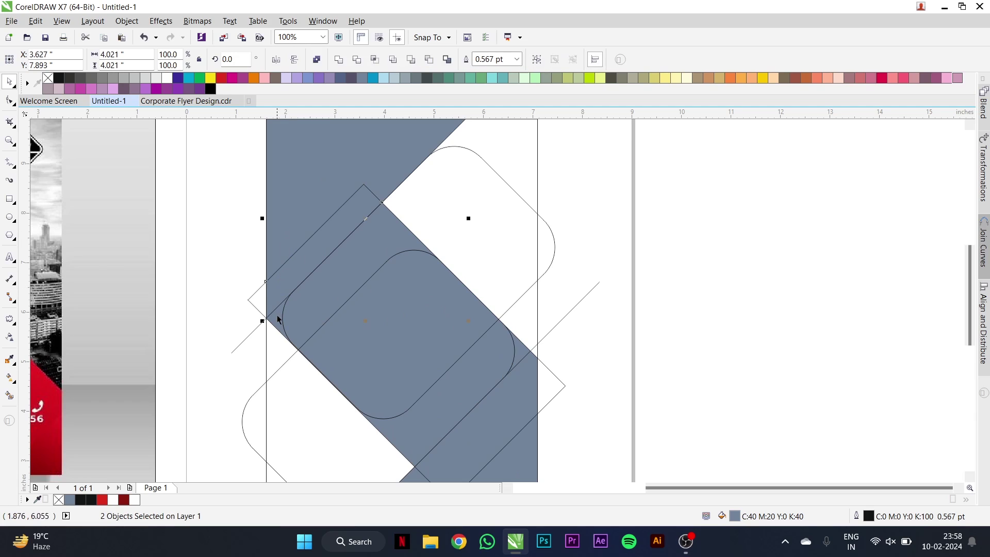
click(340, 61)
click(525, 443)
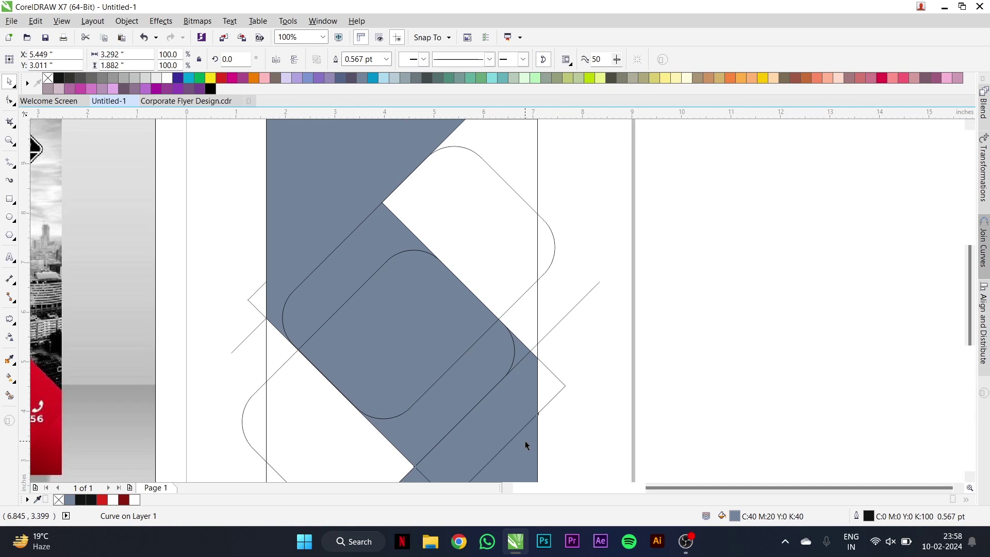
shift+click(519, 411)
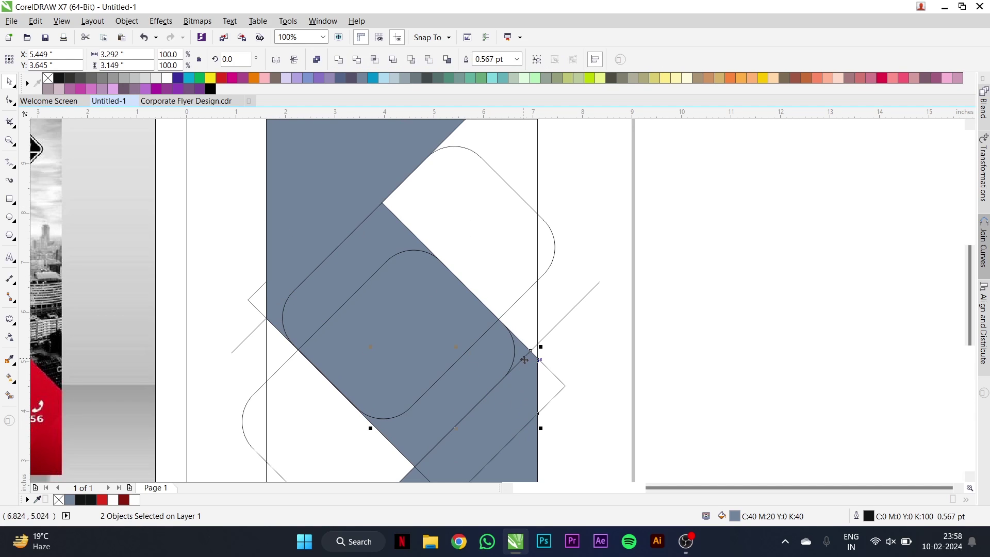
click(339, 60)
Weld the three filled pieces of the central diagonal band into one shape
click(367, 262)
shift+click(393, 311)
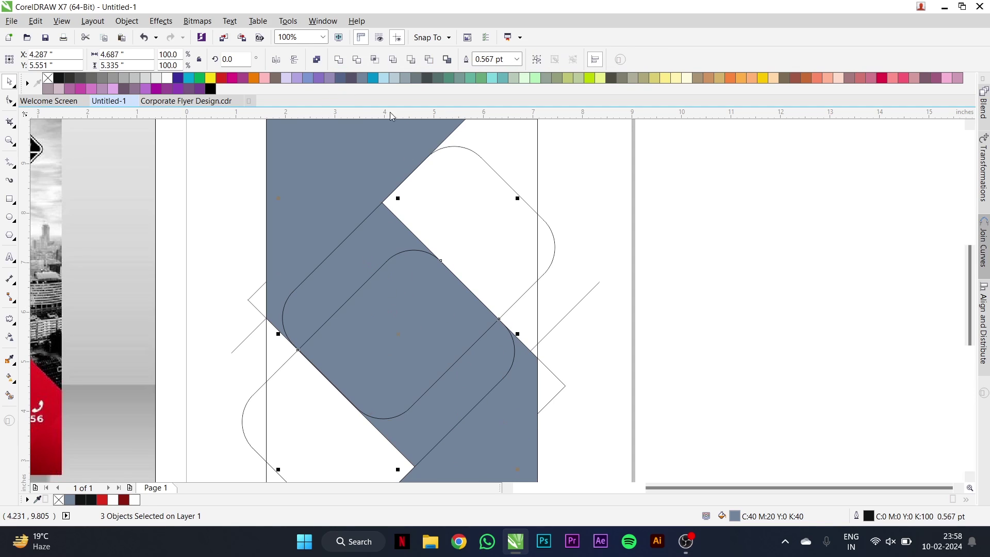
click(357, 60)
Delete the leftover construction lines, the tilted rectangle and the rounded rectangles around the filled shapes
click(533, 214)
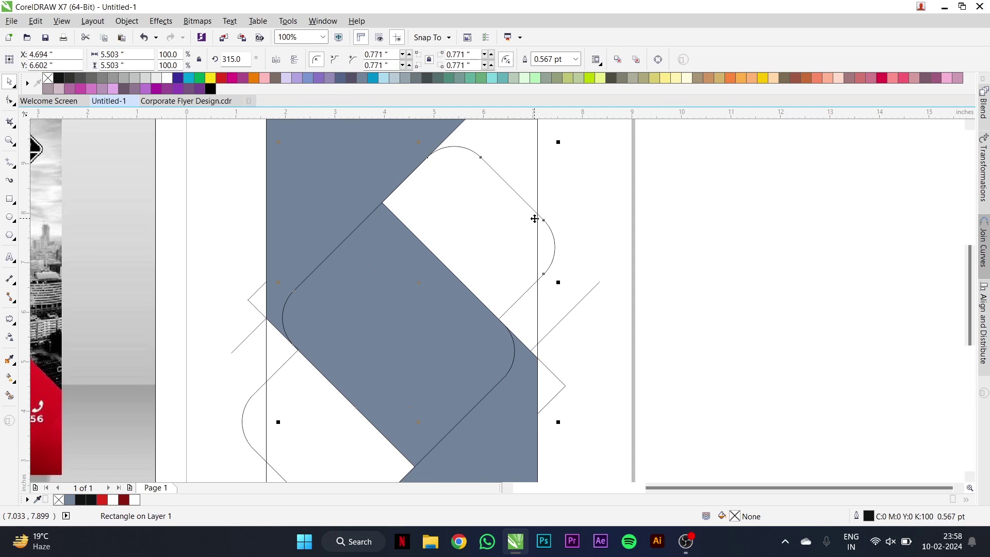
click(570, 311)
key(Delete)
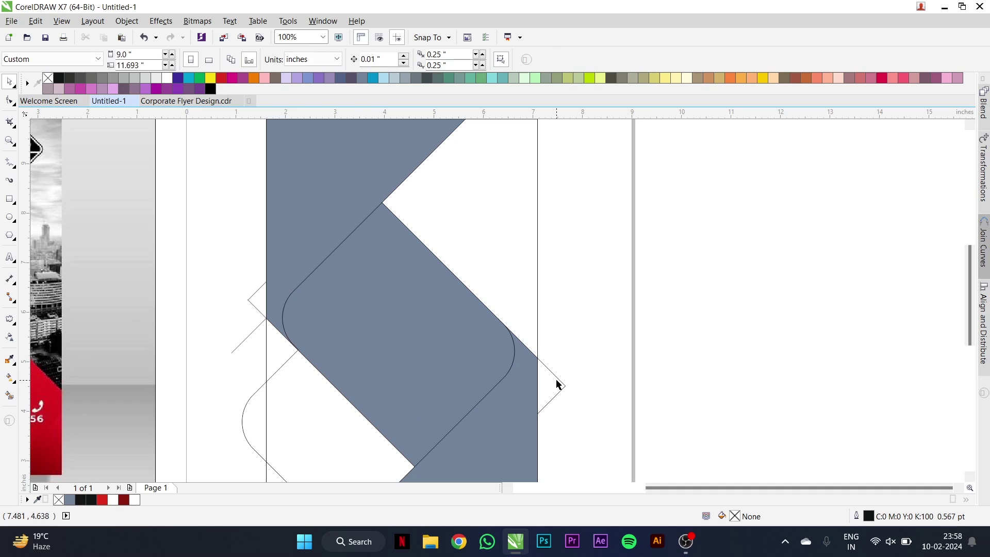
click(336, 407)
key(Delete)
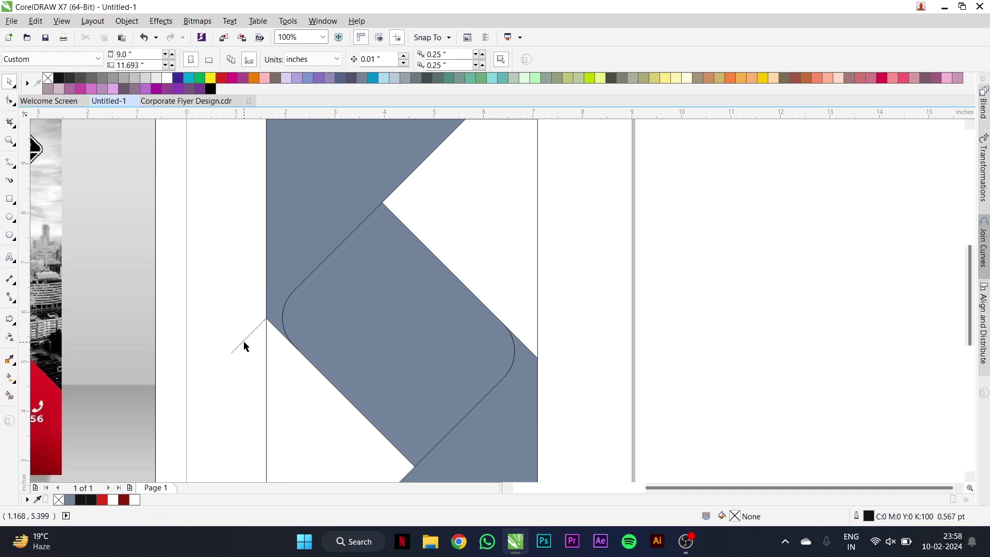
click(232, 349)
key(Delete)
Fill the central rounded band shape with black C0 M0 Y0 K100
click(347, 342)
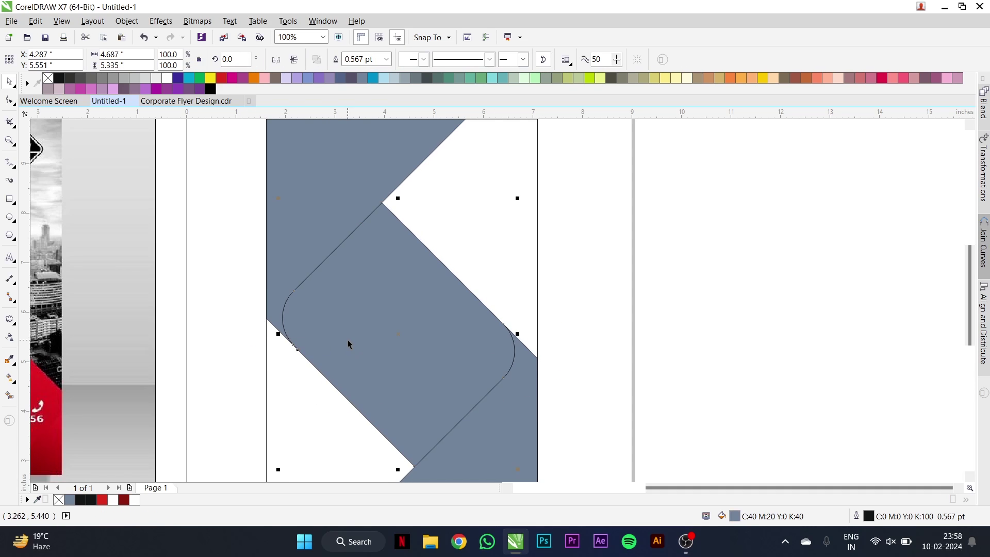
click(59, 77)
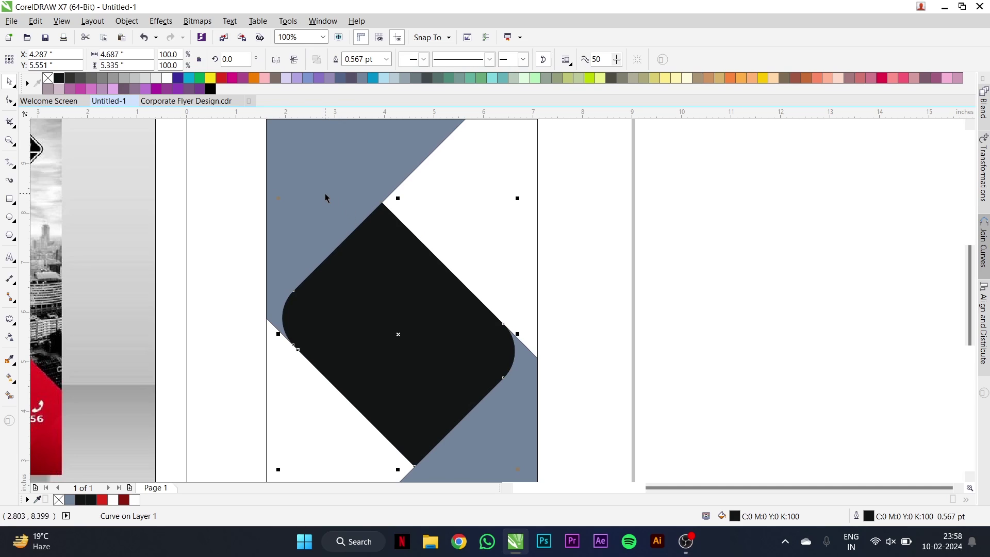
Fill the upper-left corner shape with red C0 M100 Y100 K0
click(324, 198)
scroll(431, 278, down, 1)
scroll(391, 212, up, 1)
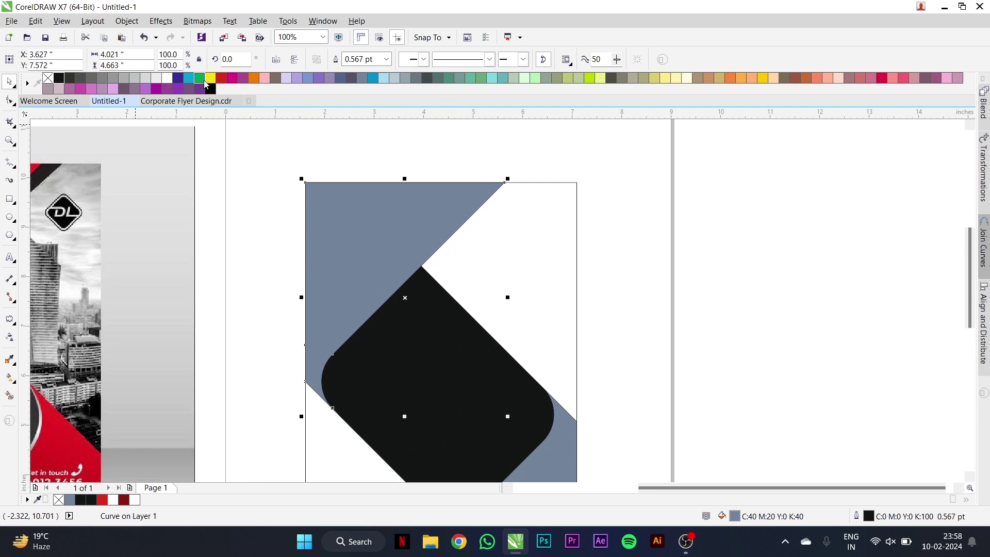
click(220, 78)
Apply a diagonal linear gradient to the upper-left shape, from red at the upper right to dark red C8 M100 Y100 K38 at the lower left
click(9, 377)
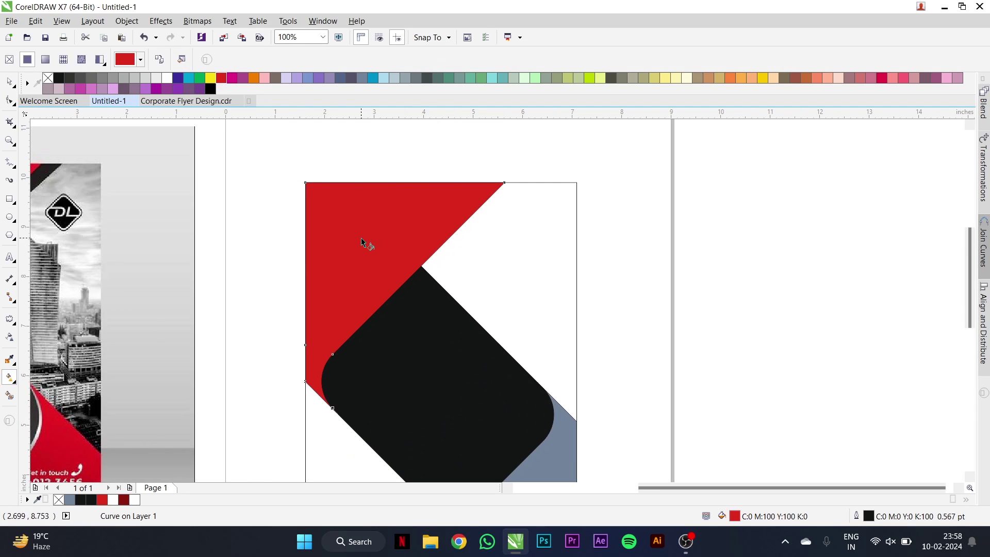
drag(419, 204, 339, 287)
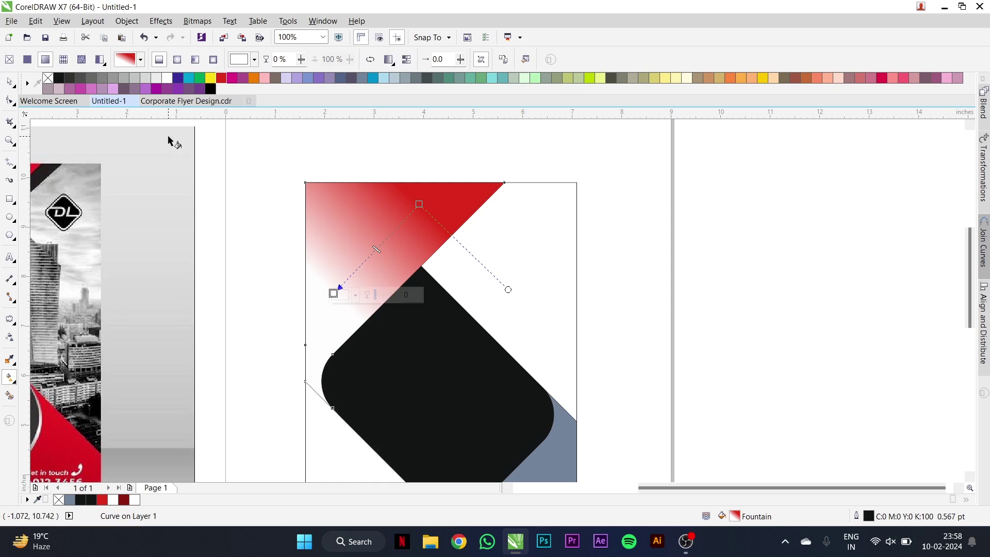
drag(221, 78, 339, 287)
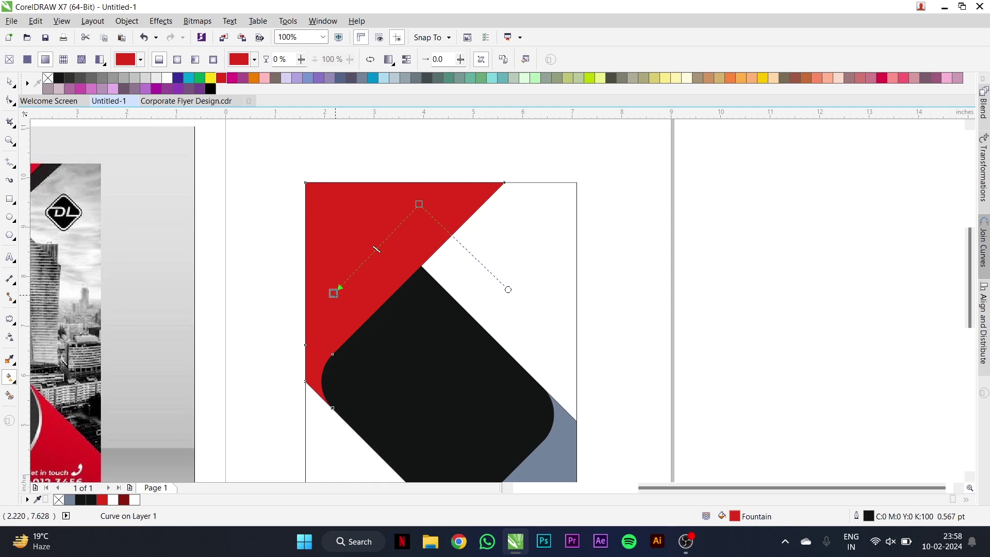
click(356, 294)
drag(397, 367, 408, 387)
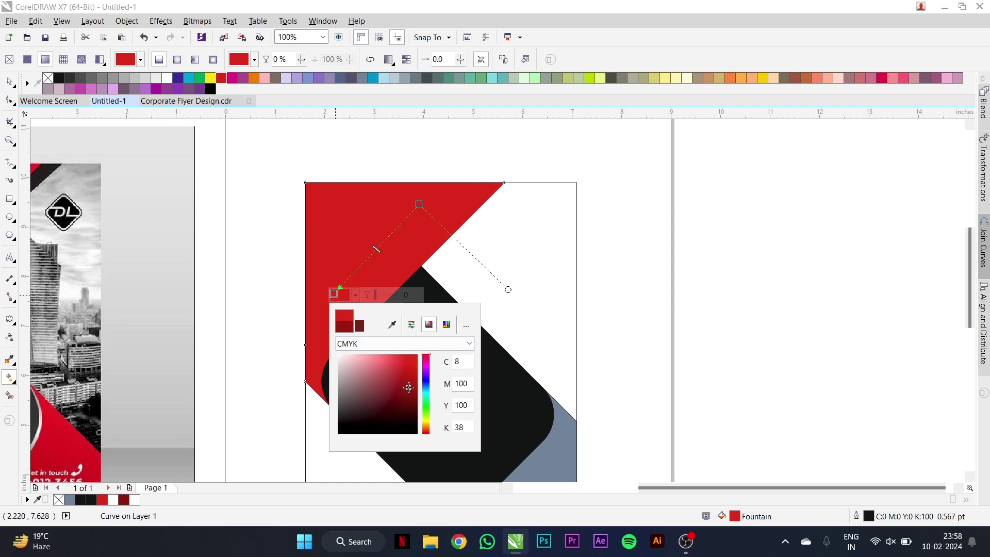
click(12, 85)
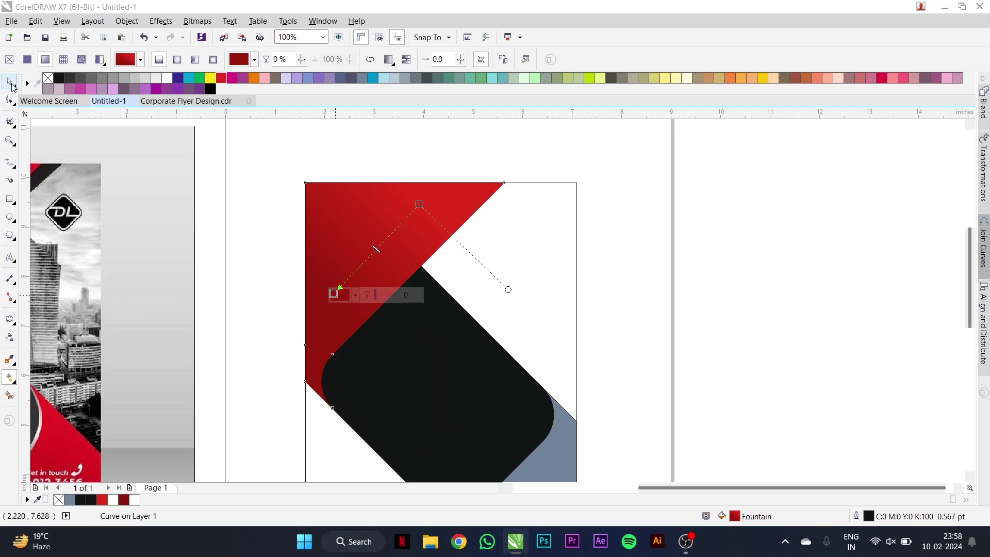
Copy the red gradient fill from the upper-left shape onto the lower-right corner shape
scroll(383, 185, down, 2)
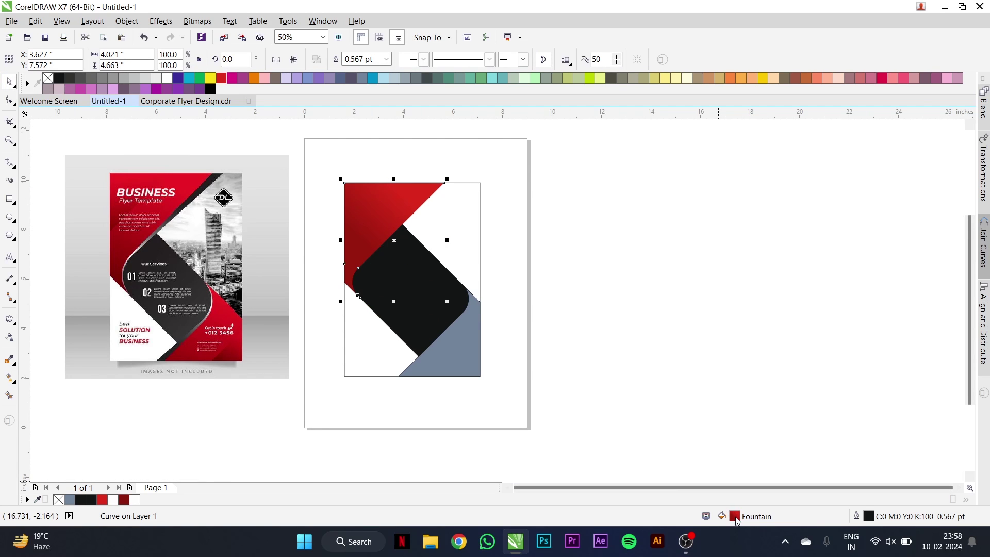
drag(466, 342, 448, 351)
click(447, 350)
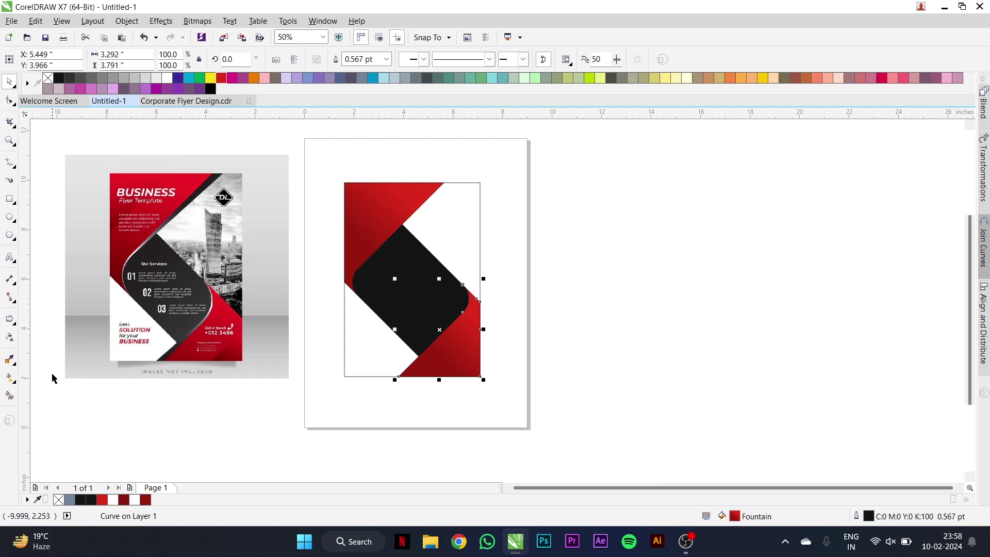
Redirect the lower-right shape's gradient to run downward from bright red within the black band's area to dark red near the flyer's bottom edge
click(10, 378)
scroll(454, 356, up, 2)
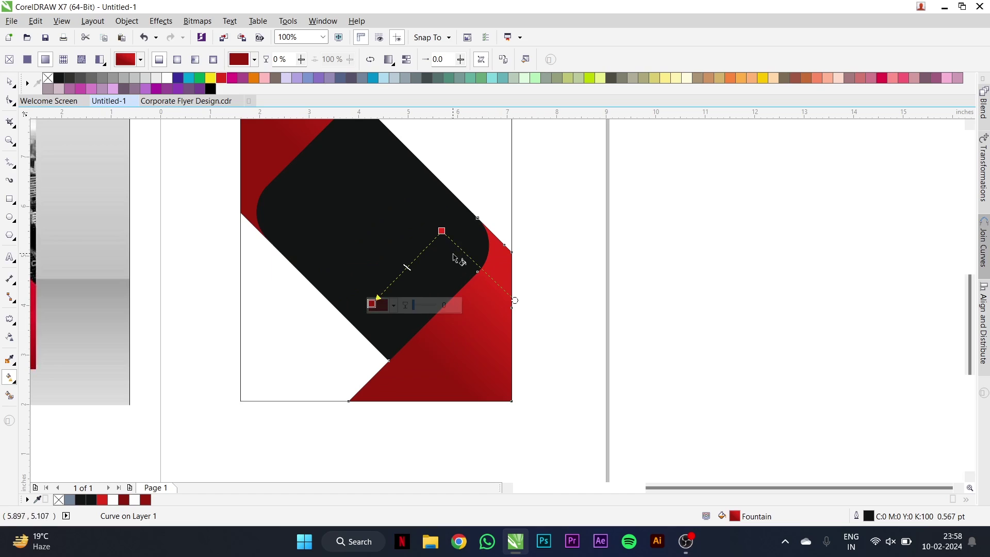
drag(482, 312, 469, 382)
scroll(501, 297, down, 2)
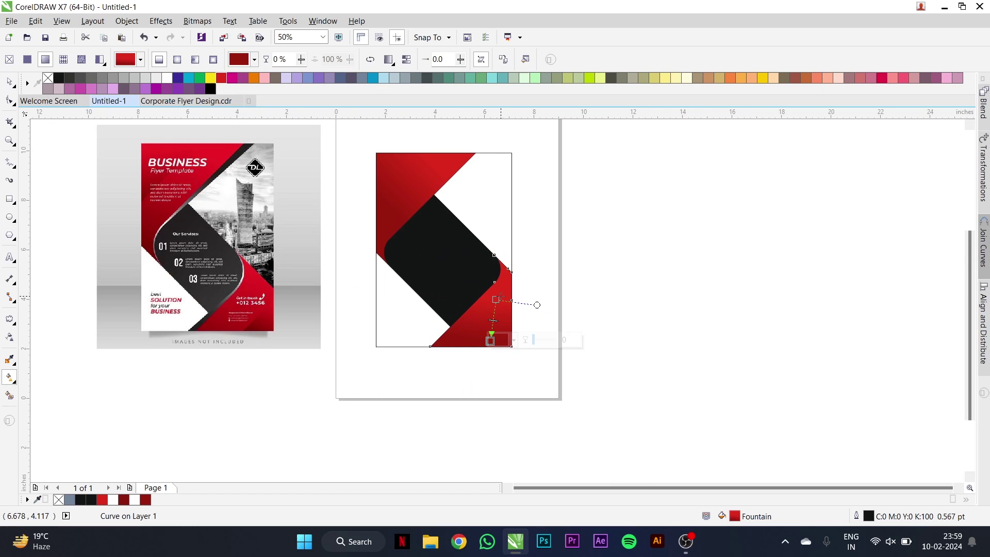
drag(496, 299, 461, 261)
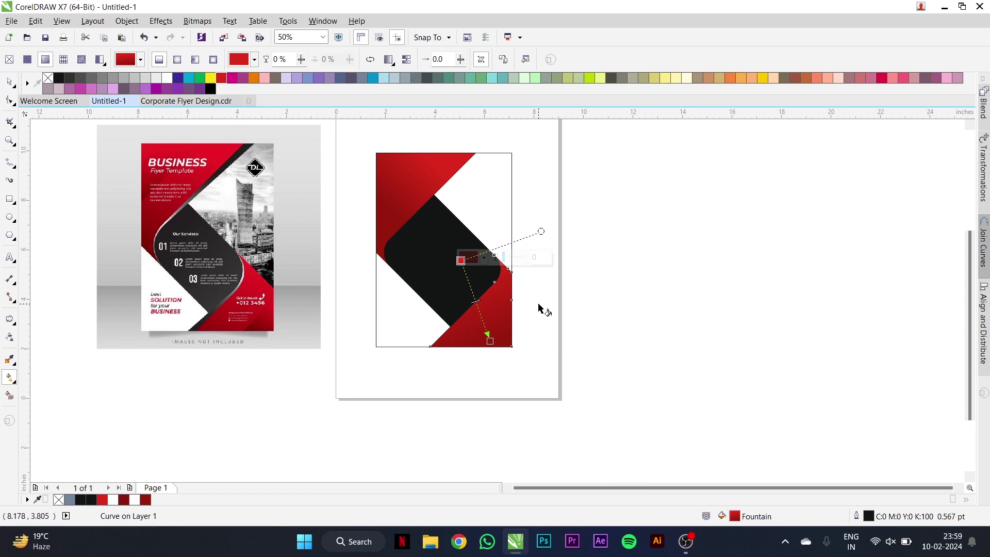
key(space)
Make a horizontally skewed copy of the lower-right red shape, about 3.53 inches wide, with its bottom edge shifted leftward
click(454, 250)
scroll(490, 320, up, 2)
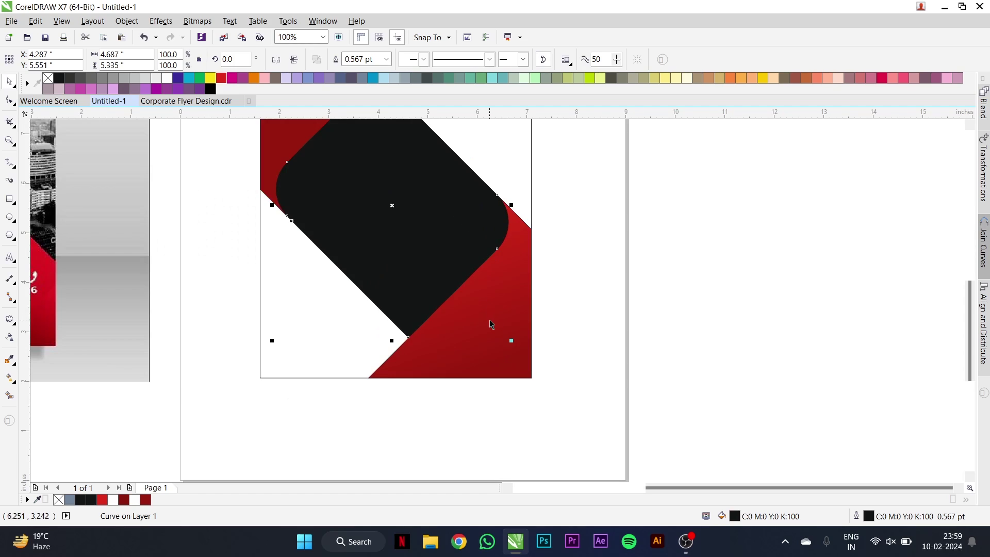
click(492, 324)
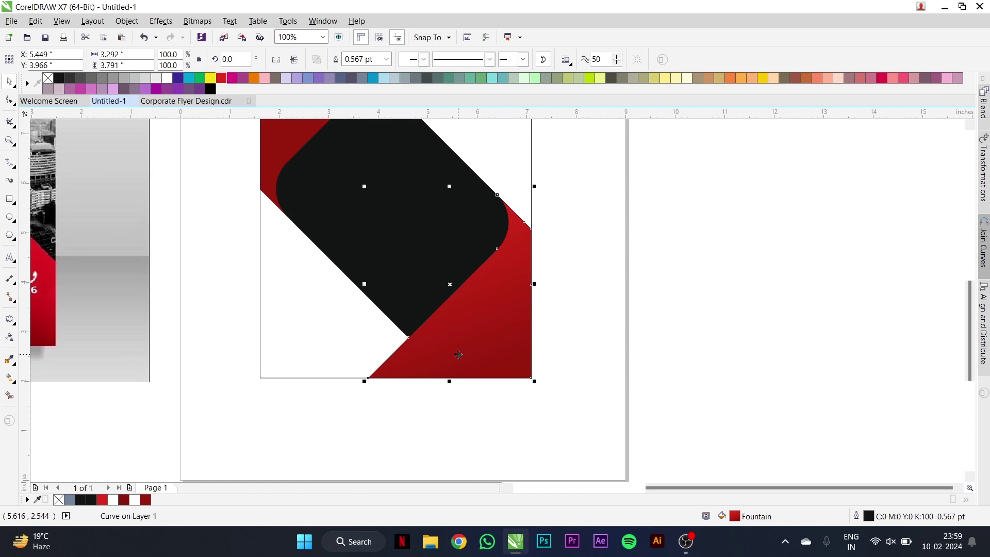
drag(449, 376, 435, 380)
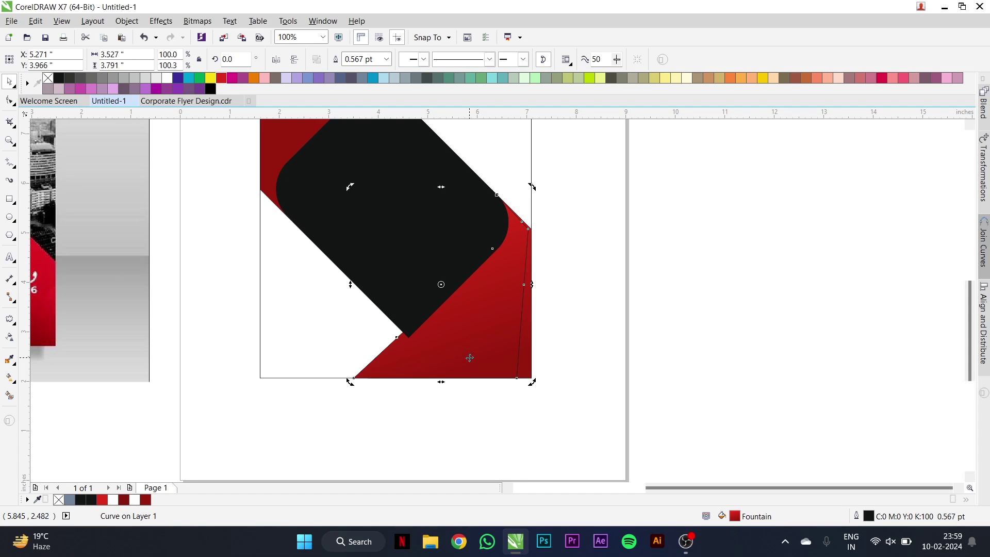
Bring both lower-right red shapes in front of the black band, with the original stacked above its skewed copy
shift+click(528, 363)
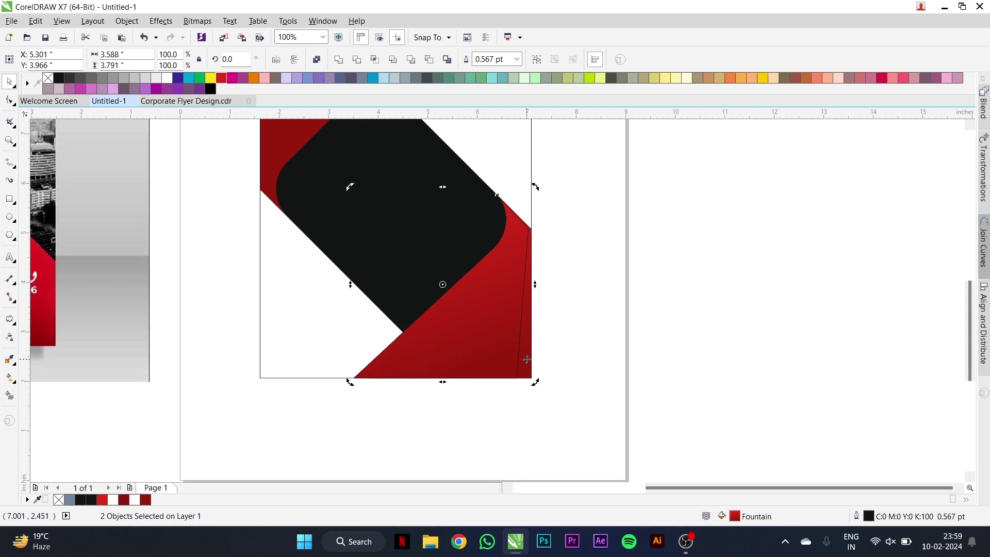
click(548, 349)
click(523, 308)
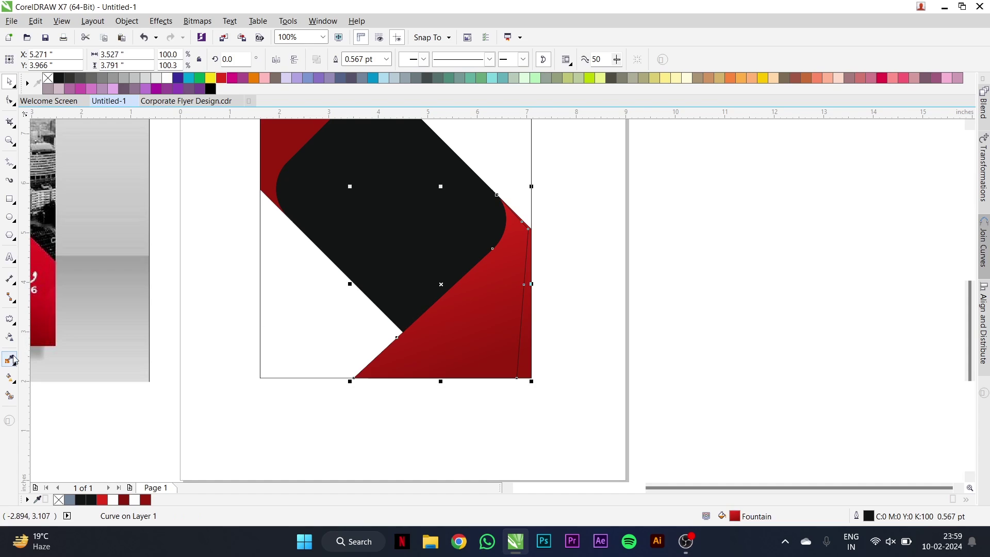
click(530, 363)
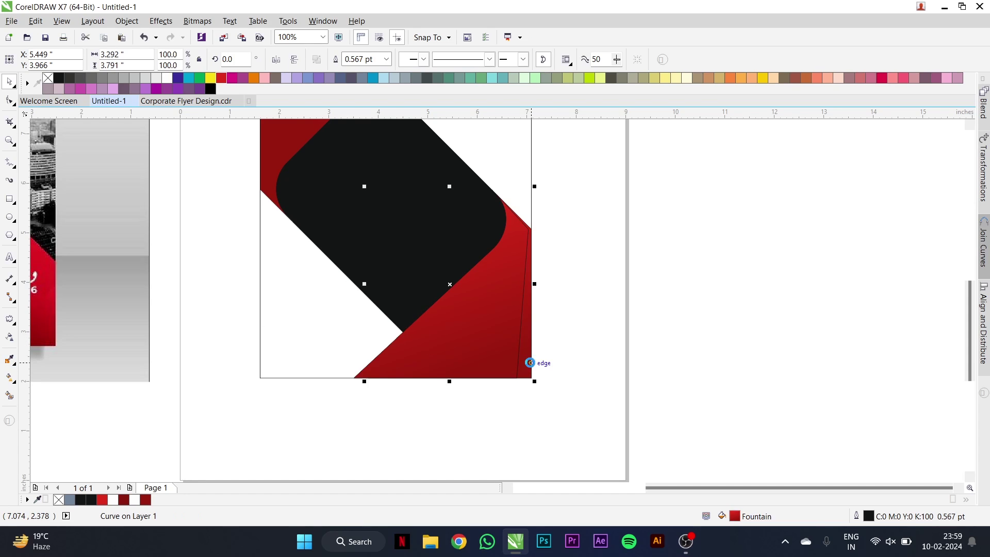
click(530, 363)
Give the skewed lower-right copy a linear gradient along its diagonal edge, from white at the upper end to black at the lower end
click(415, 326)
click(8, 377)
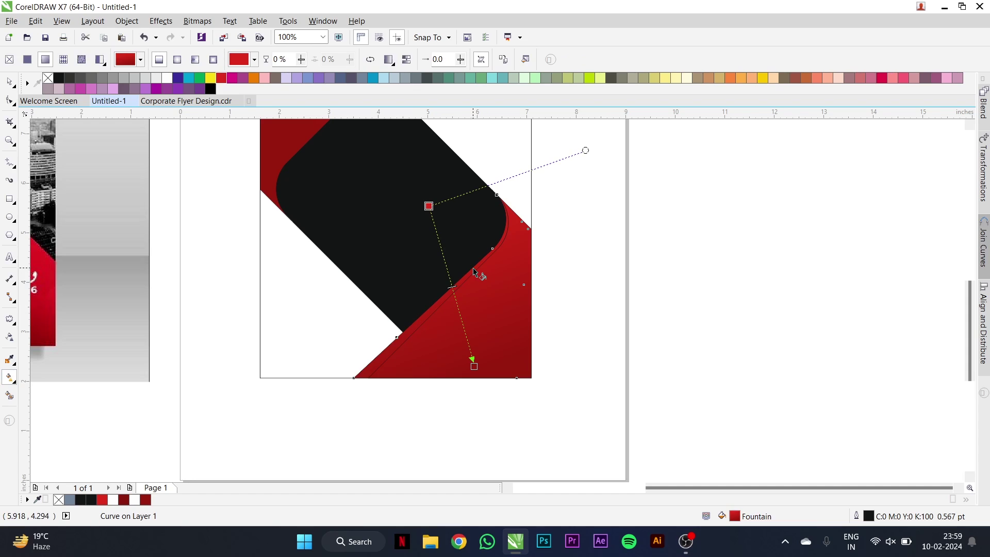
click(474, 269)
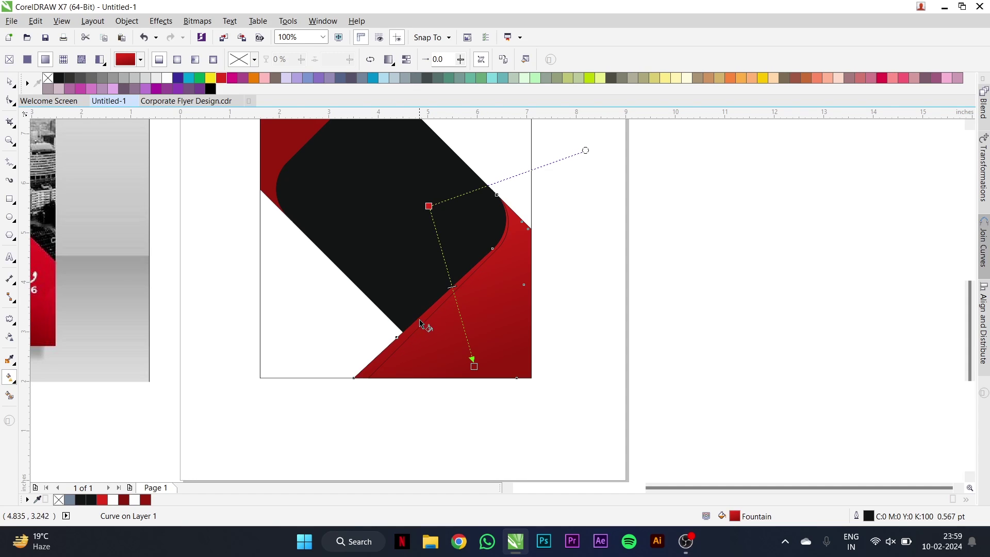
drag(441, 297, 382, 360)
click(440, 297)
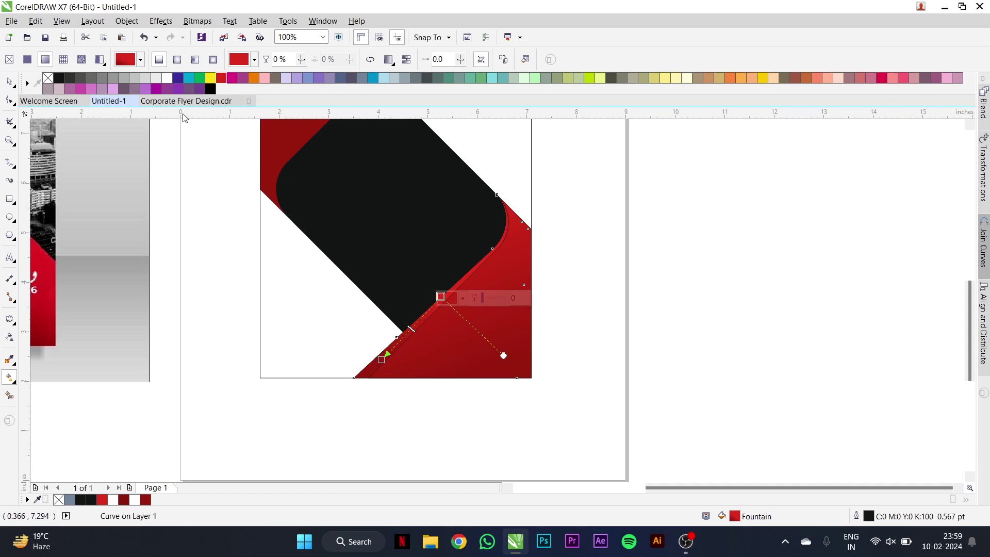
click(167, 78)
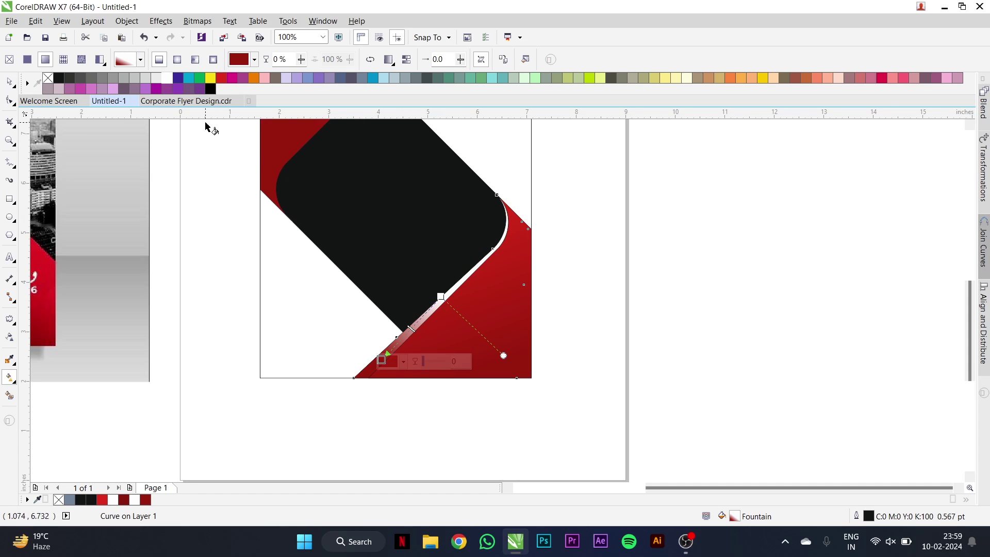
click(60, 78)
scroll(354, 239, up, 2)
scroll(354, 239, right, 3)
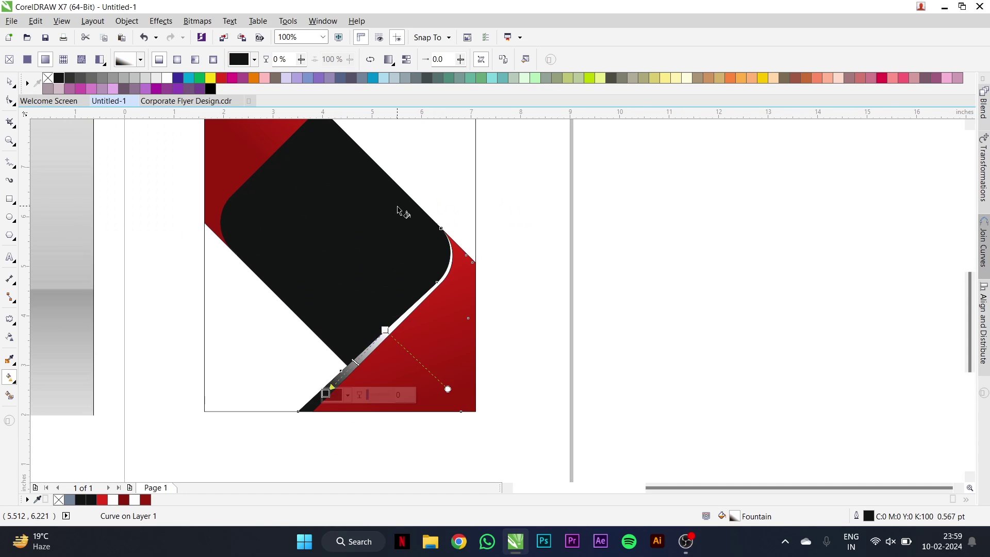
key(space)
Make a horizontally skewed copy of the upper-left red shape, about 4.23 inches wide, and stack the original in front of it
scroll(461, 269, down, 1)
scroll(389, 195, up, 1)
click(314, 191)
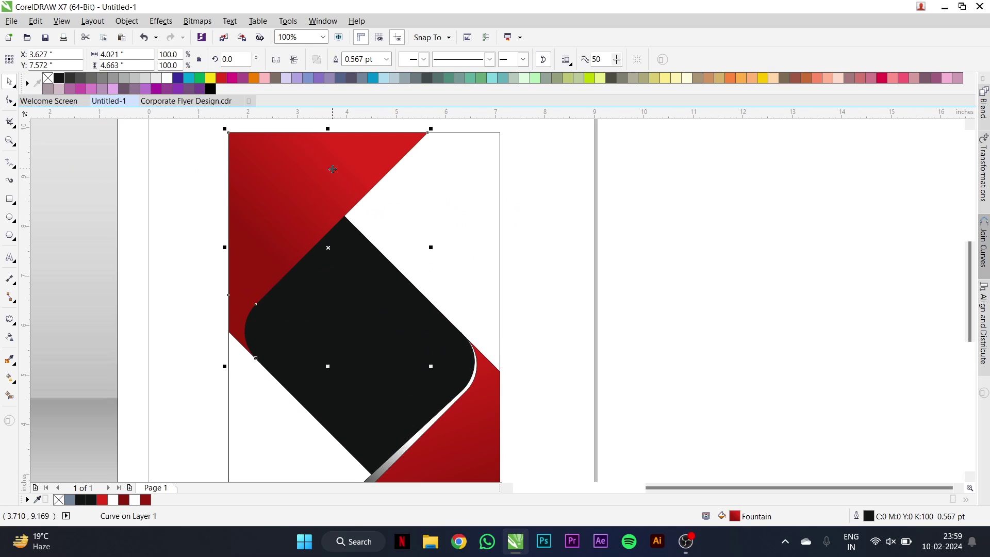
click(314, 190)
drag(328, 131, 343, 132)
click(235, 156)
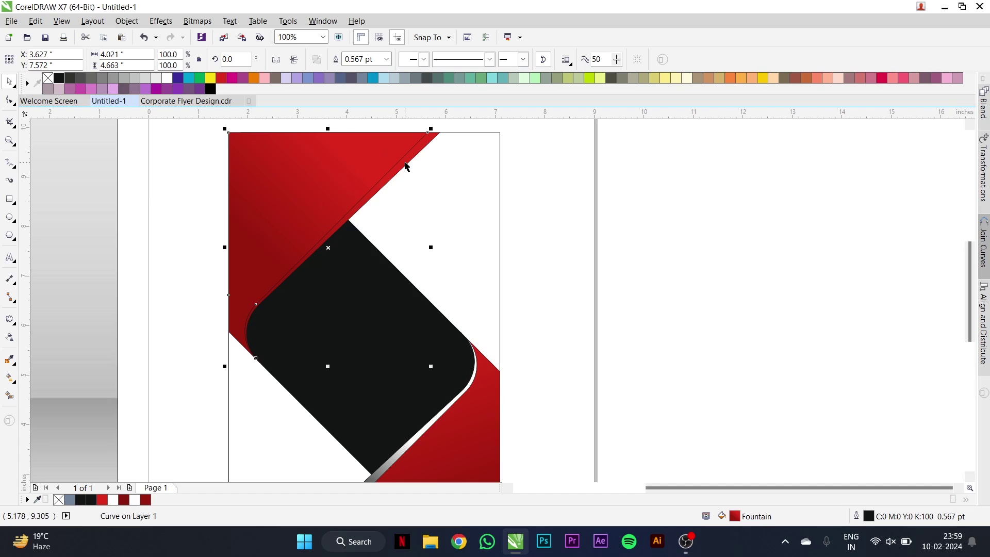
Recolour the skewed upper-left copy's gradient with black at the upper end and white at the lower end
drag(408, 166, 405, 162)
click(9, 378)
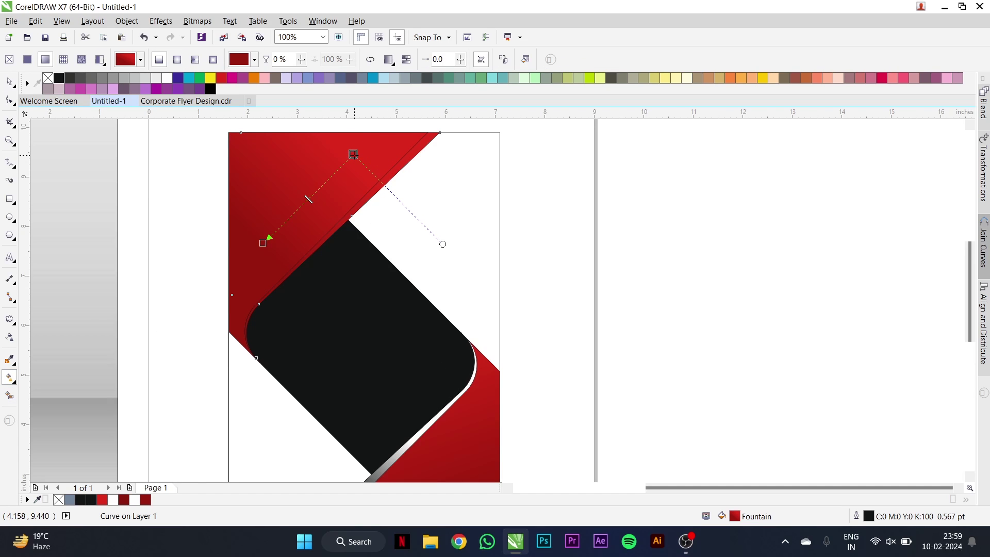
click(59, 77)
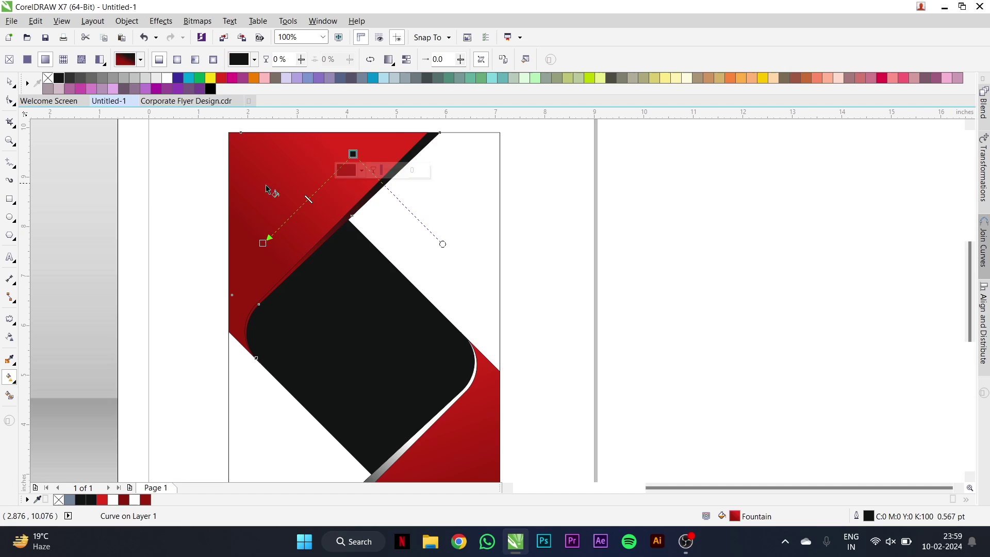
click(263, 242)
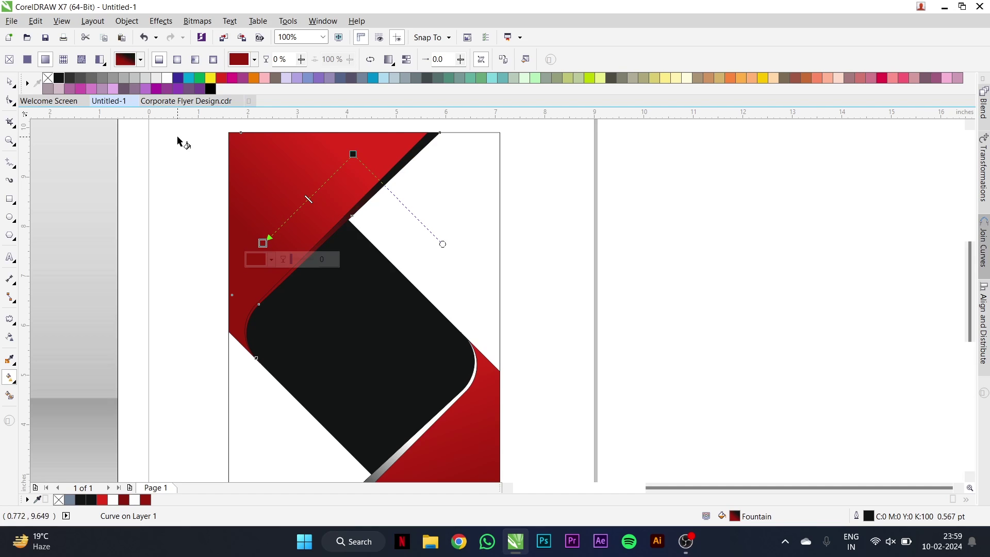
click(169, 79)
key(space)
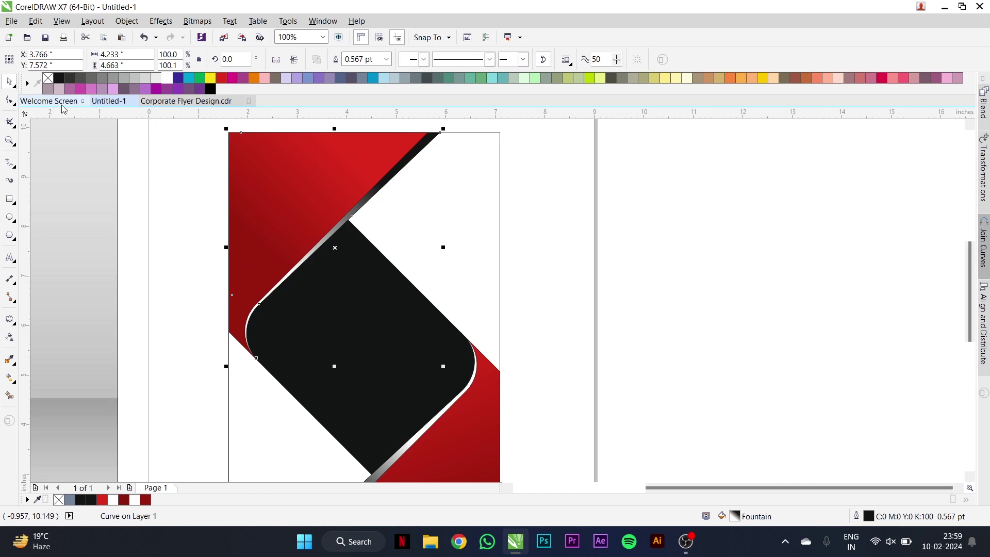
Move the reference flyer image down and closer to the new flyer
click(138, 163)
scroll(233, 176, down, 1)
drag(180, 165, 203, 203)
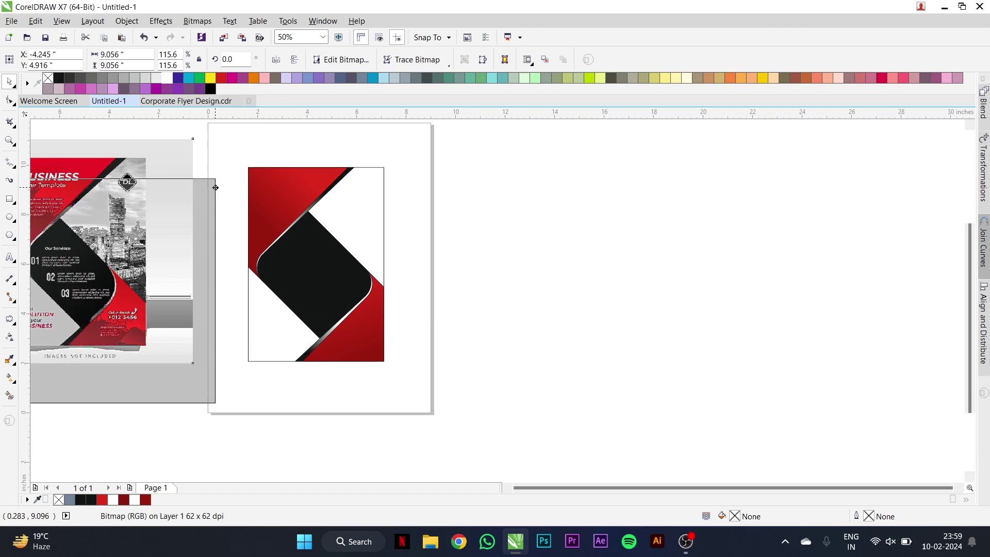
Remove the outlines from both pairs of corner shapes and delete the reference flyer image
drag(234, 148, 408, 287)
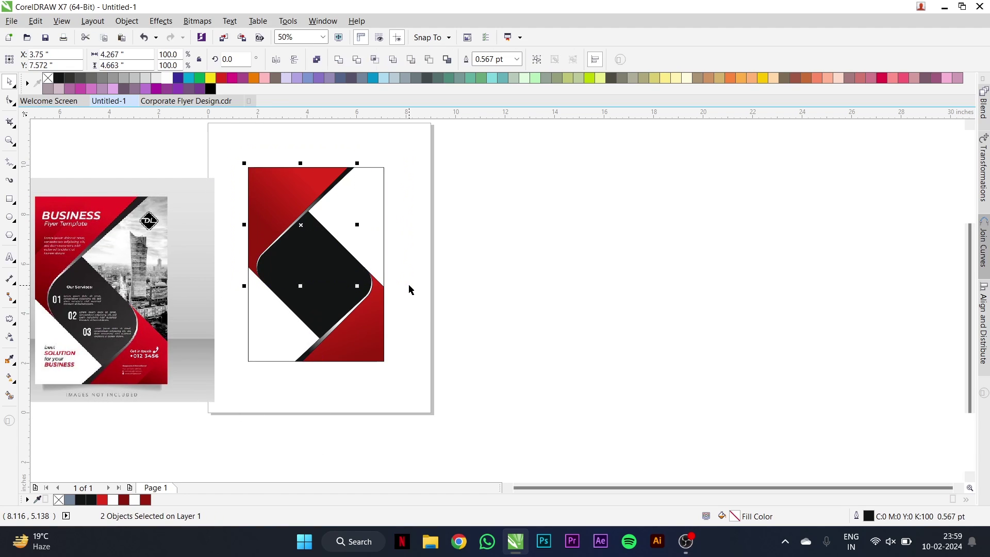
drag(483, 251, 275, 389)
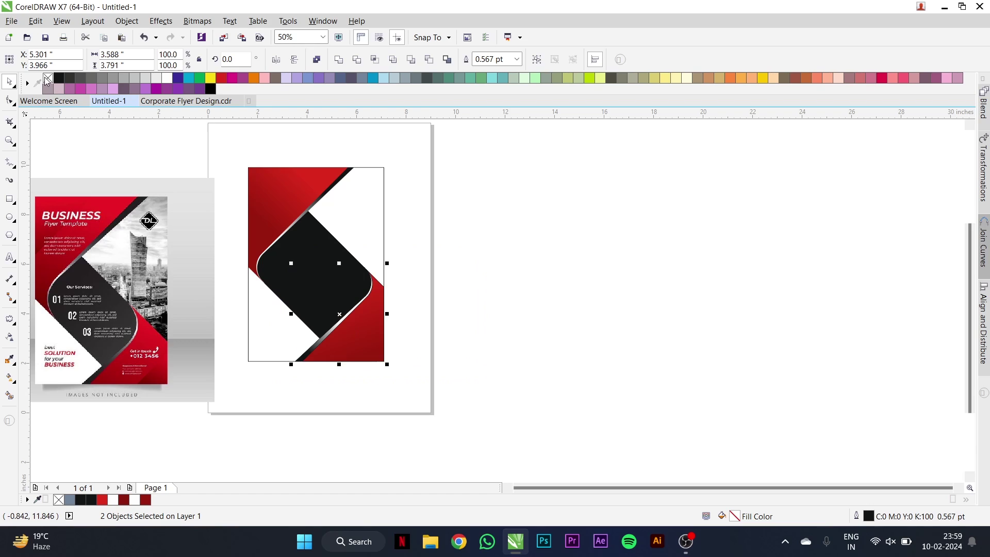
click(128, 243)
click(196, 243)
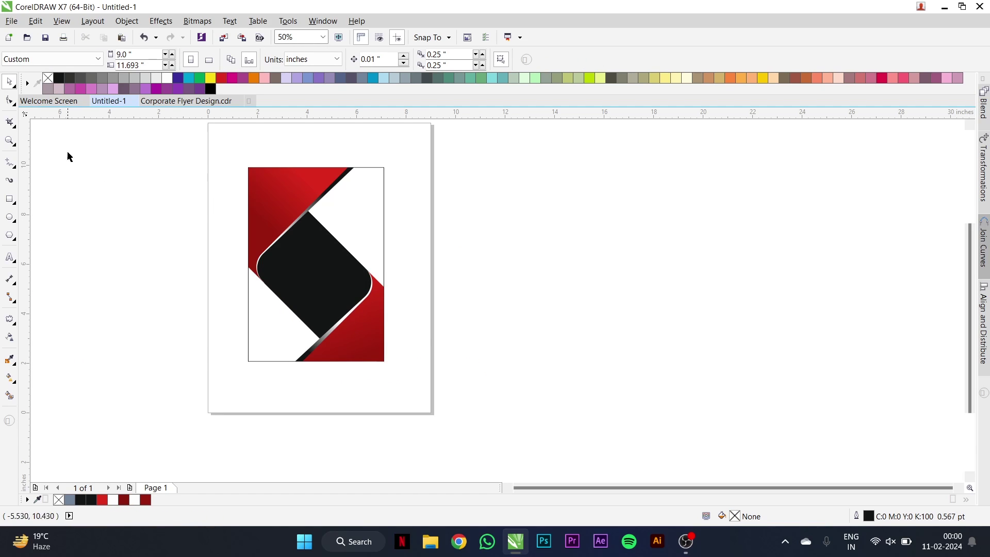
Zoom in on the whole flyer and view it in full-screen preview
click(10, 140)
drag(240, 163, 389, 367)
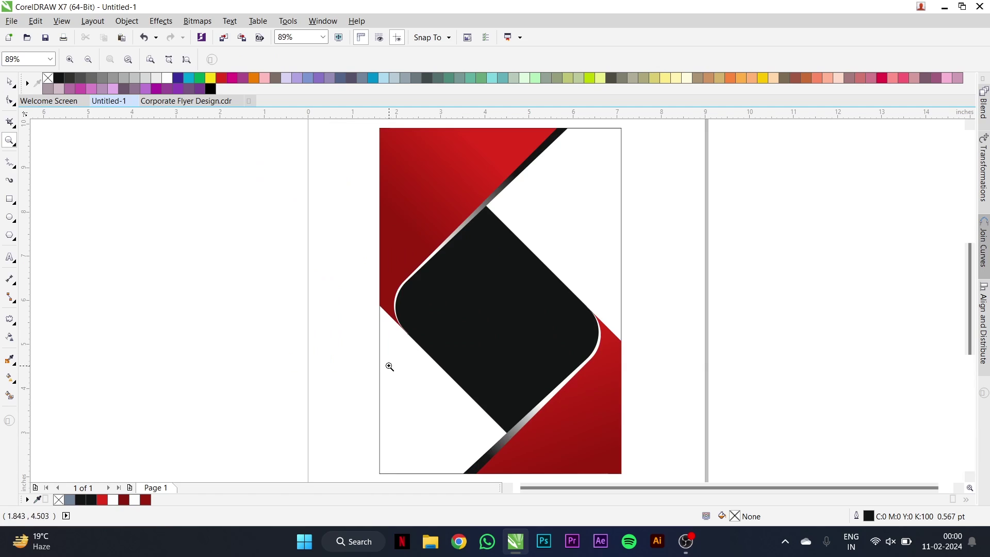
click(337, 38)
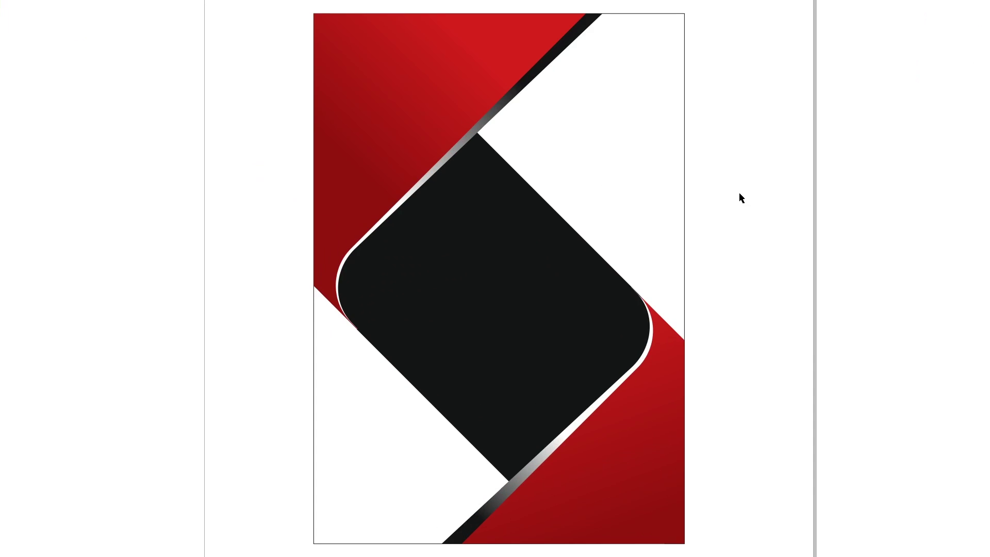